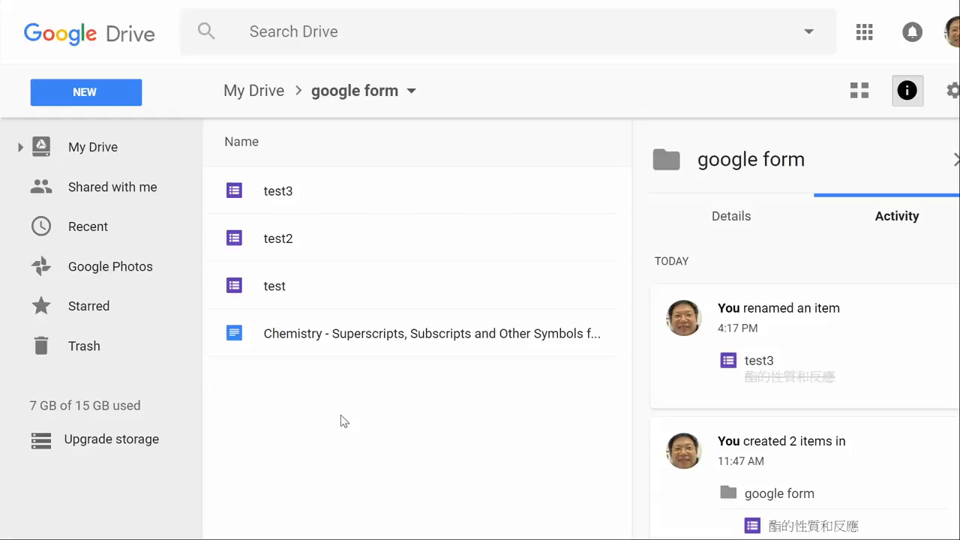
Step: Create a new blank Google Form inside the google form folder
left_click(87, 93)
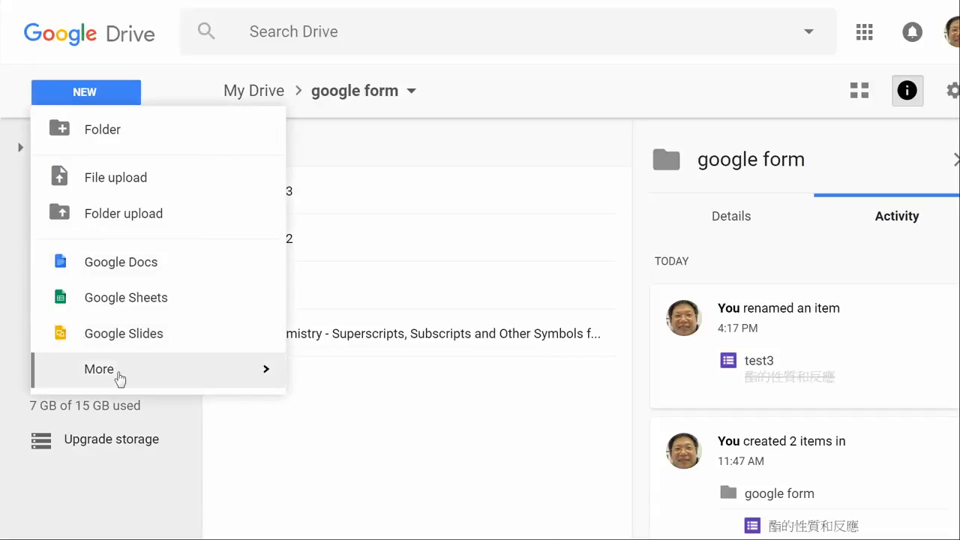
mouse_move(118, 378)
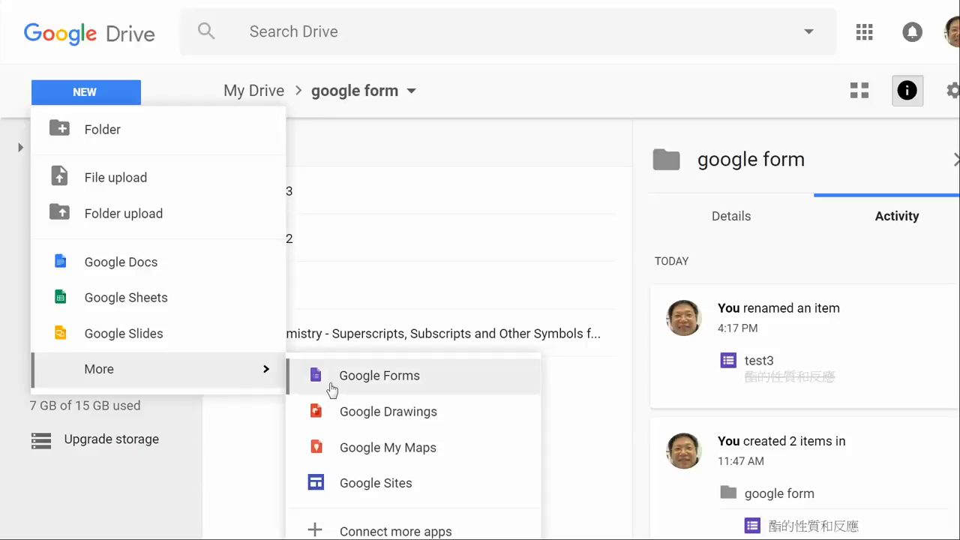
left_click(332, 389)
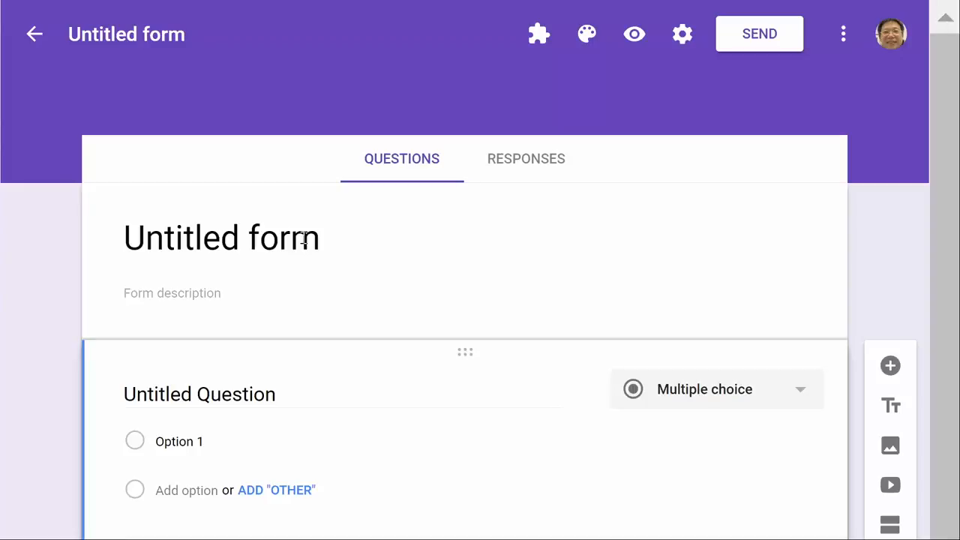
Step: Title the form 酯的性質和反應 and give the form file the same name
left_click(313, 238)
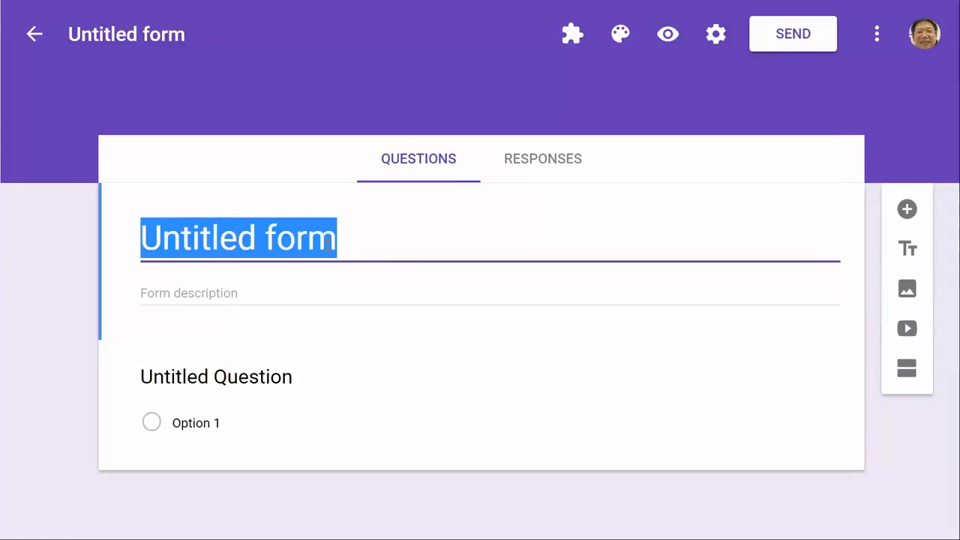
type("酯的性質和反應")
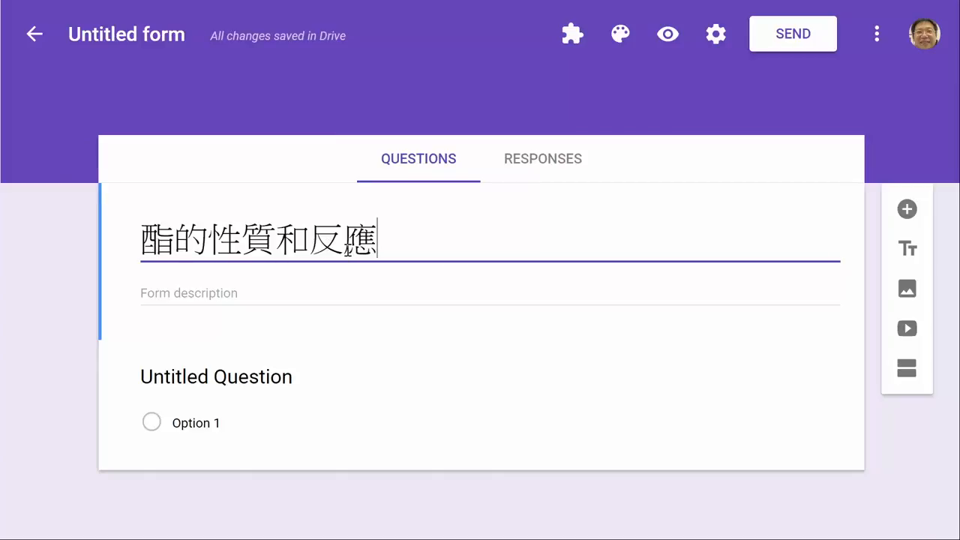
left_click(130, 39)
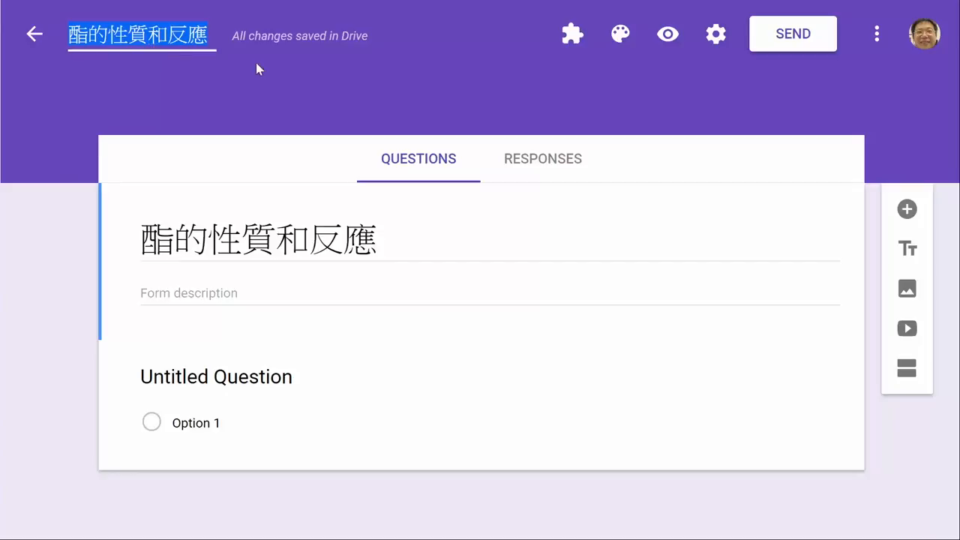
Step: Change the form's theme color from the palette to the medium blue in the second row
mouse_move(268, 45)
left_click(622, 34)
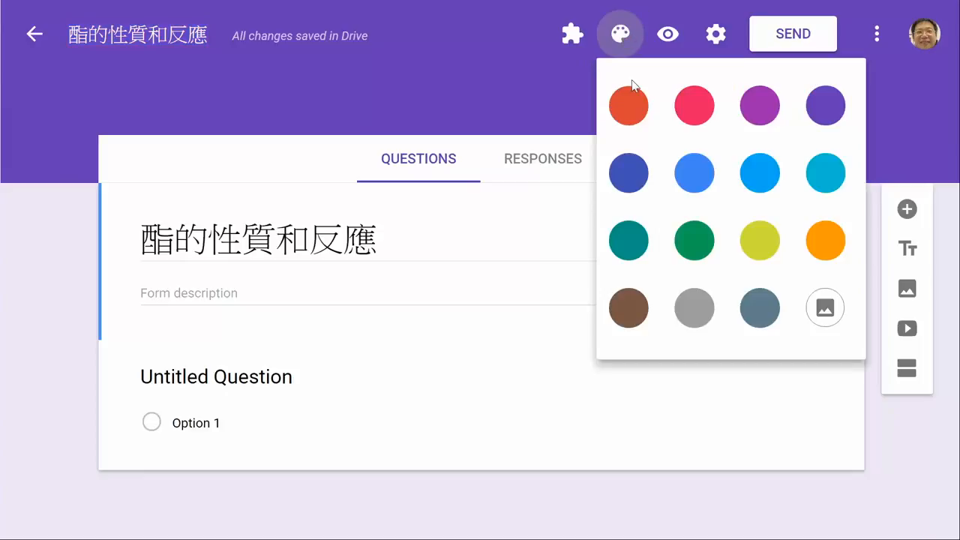
left_click(708, 177)
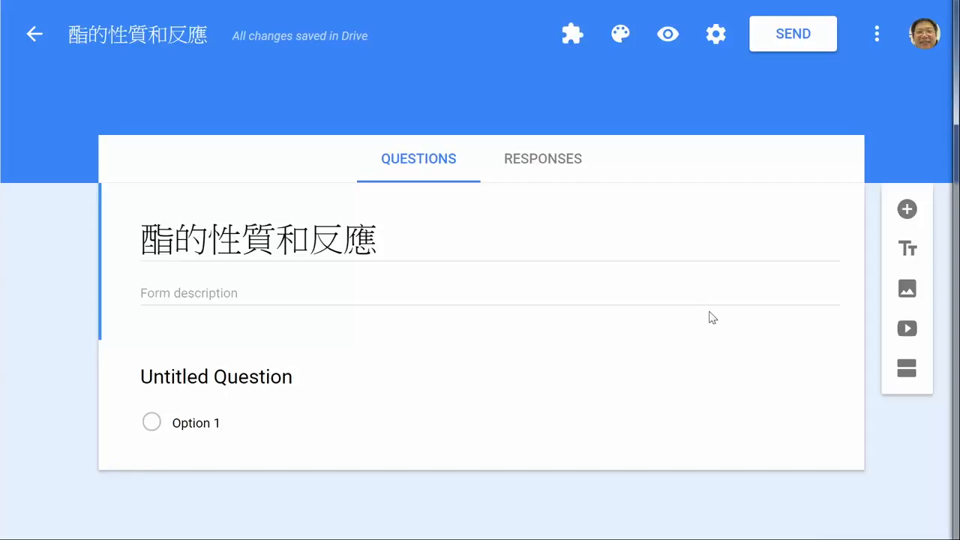
Step: Replace the text of the first, untitled question with 姓名：
left_click(223, 384)
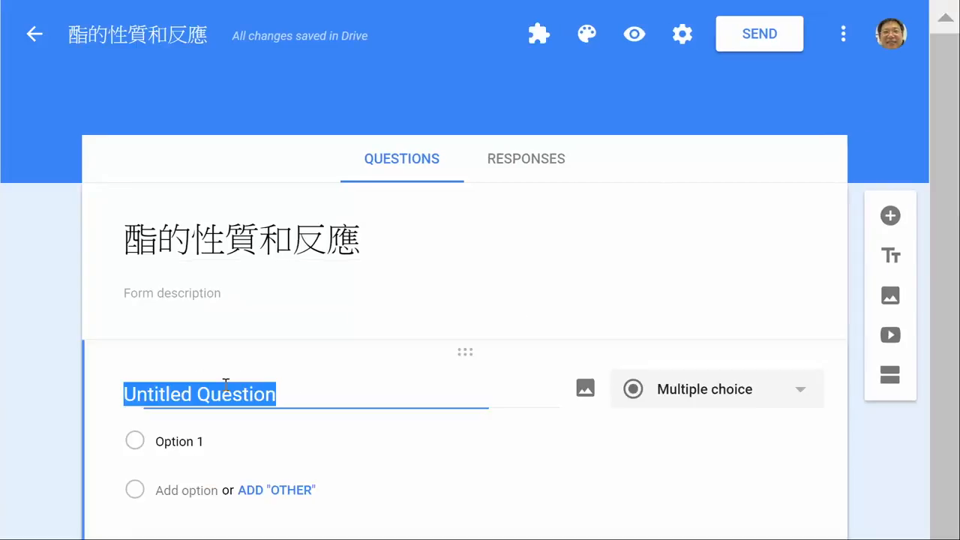
type("姓名：")
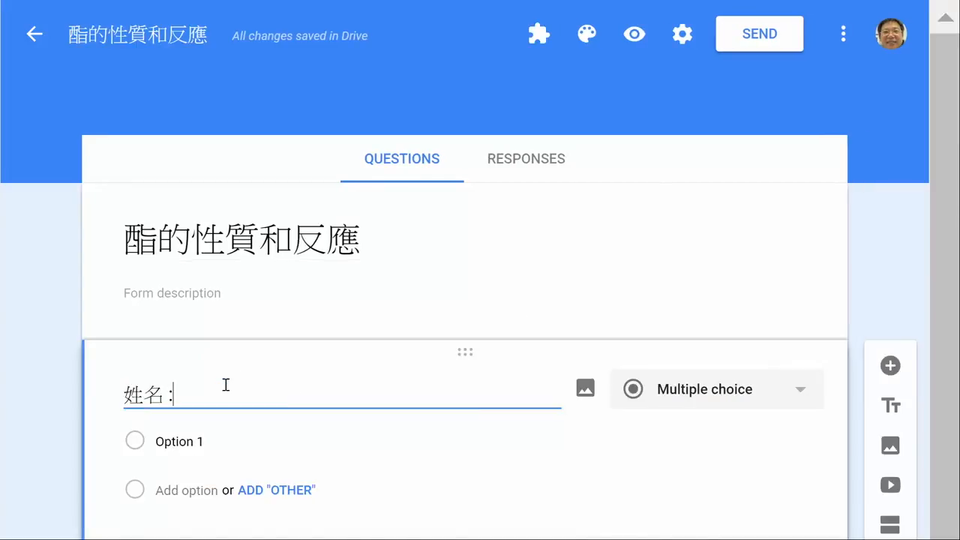
scroll(226, 385, "down", 1)
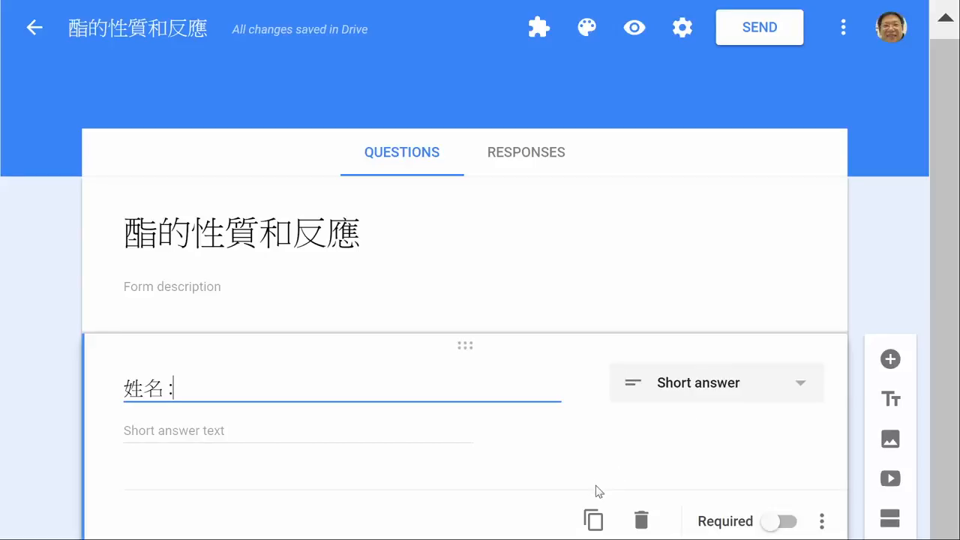
Step: Add a second question below the name question with the text 電郵地址：
left_click(890, 361)
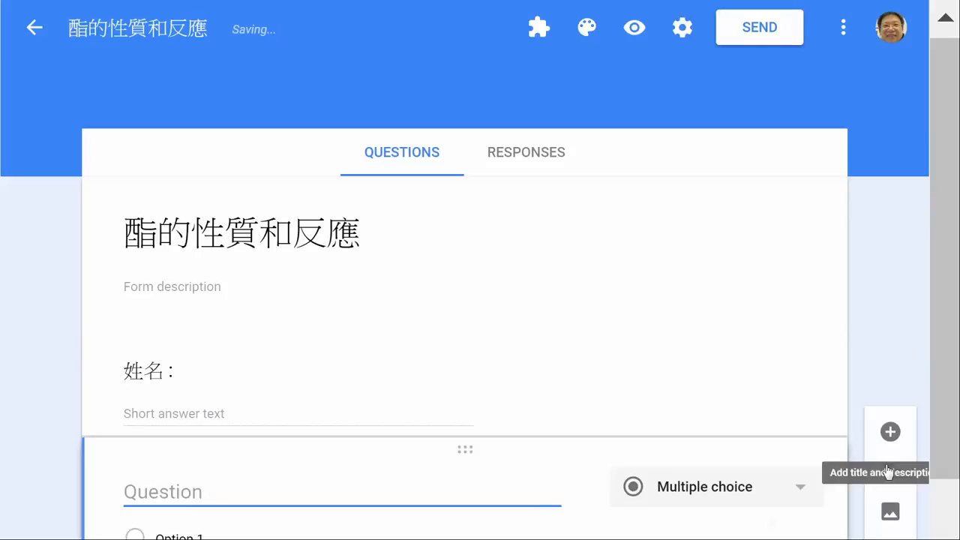
left_click(956, 101)
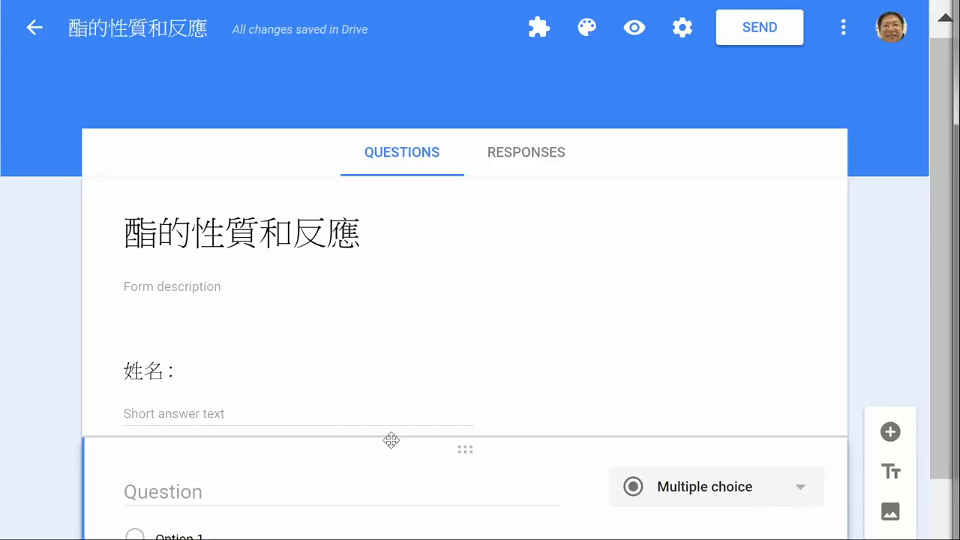
left_click(304, 496)
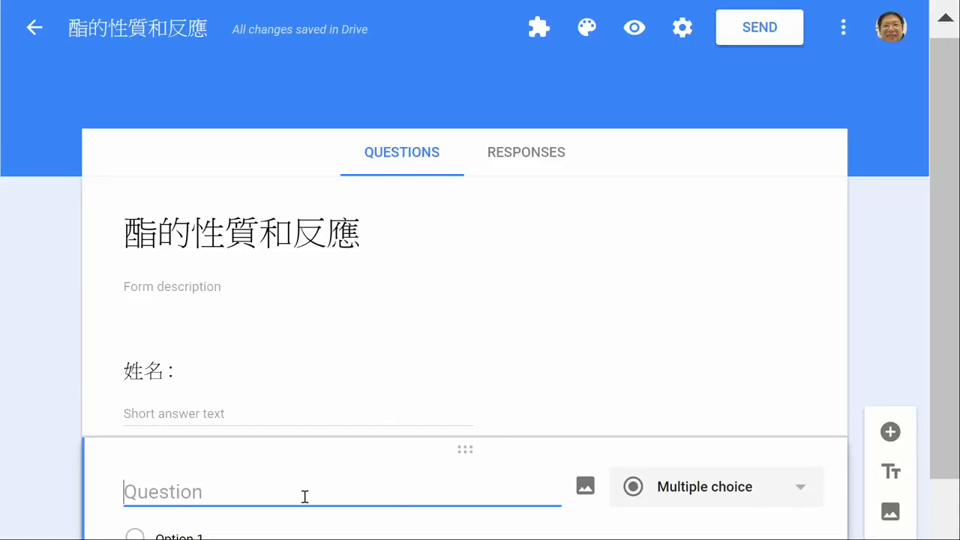
type("電郵地址：")
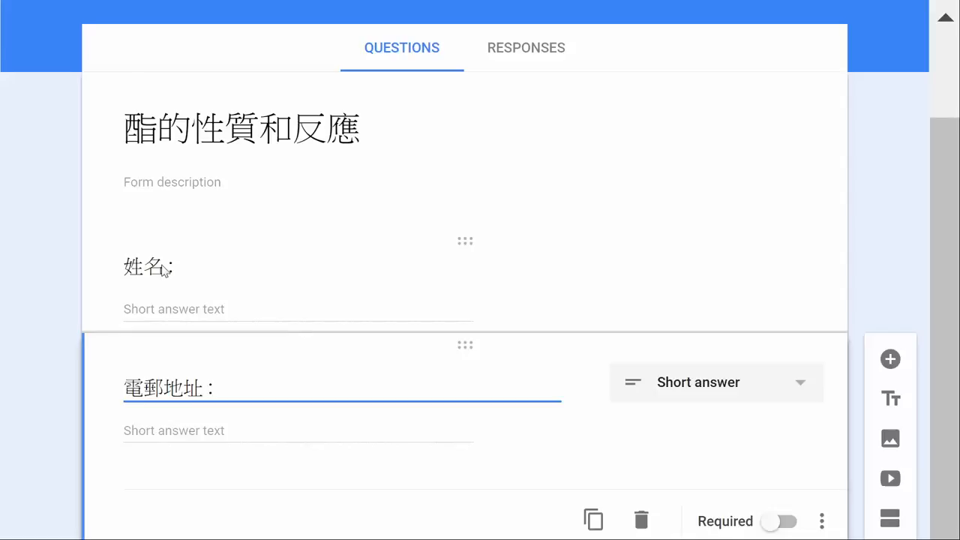
Step: Make both the 姓名 and the 電郵地址 questions required
left_click(165, 272)
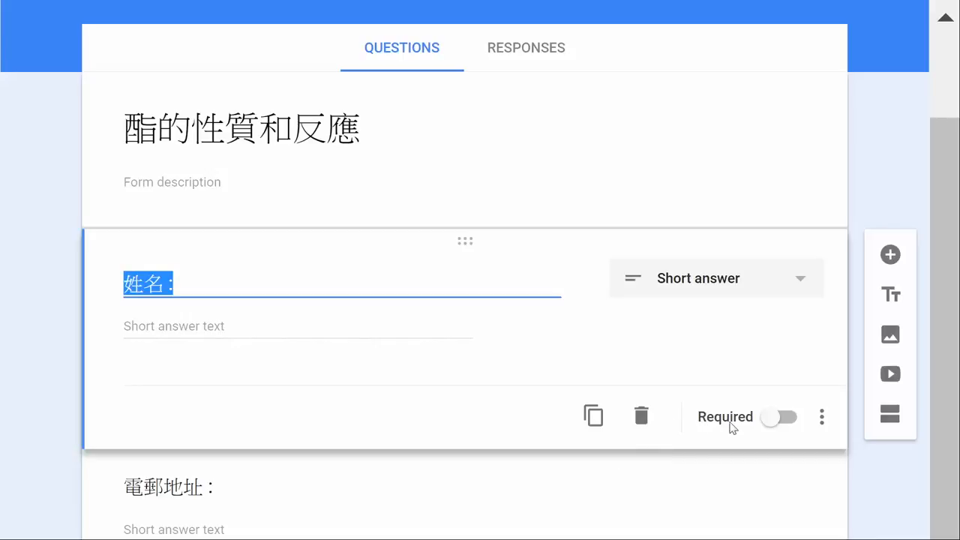
left_click(780, 422)
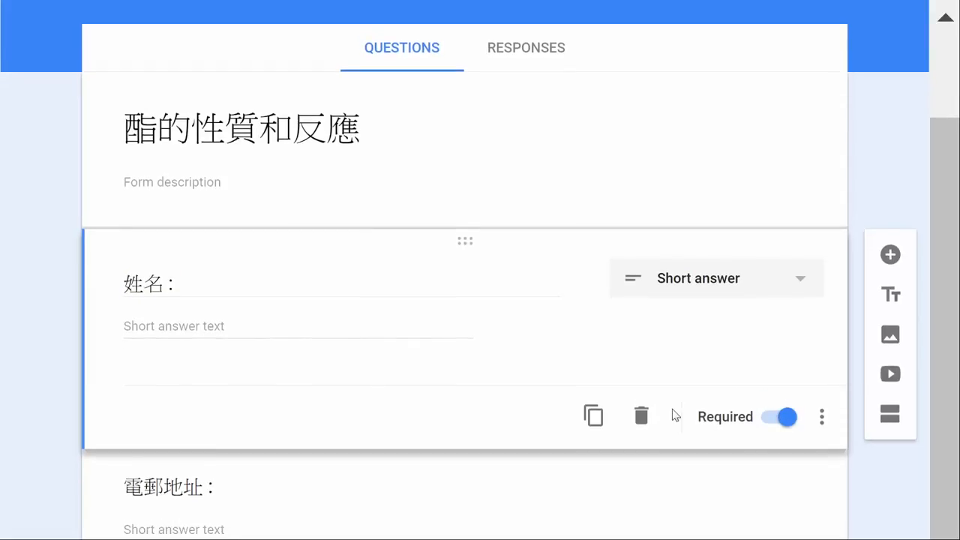
left_click(645, 514)
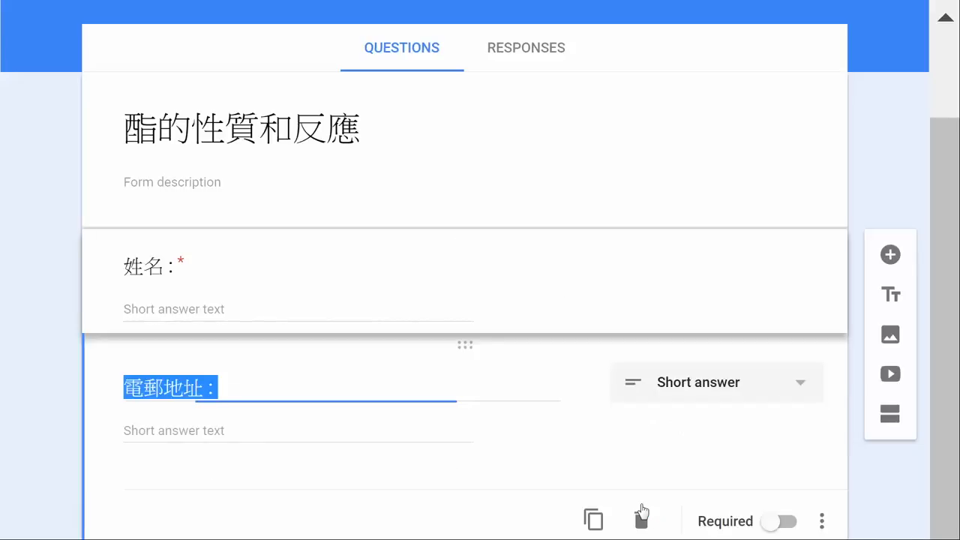
left_click(782, 528)
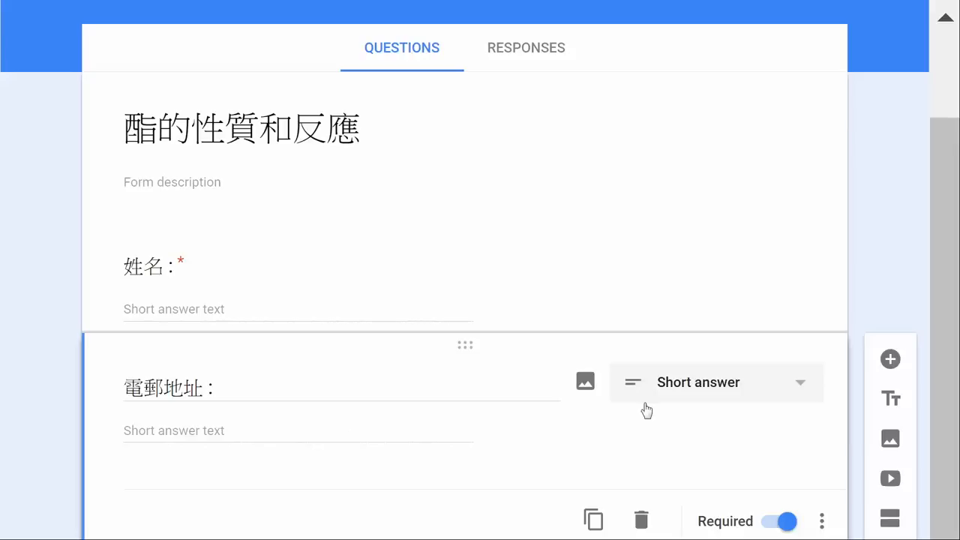
left_click(895, 487)
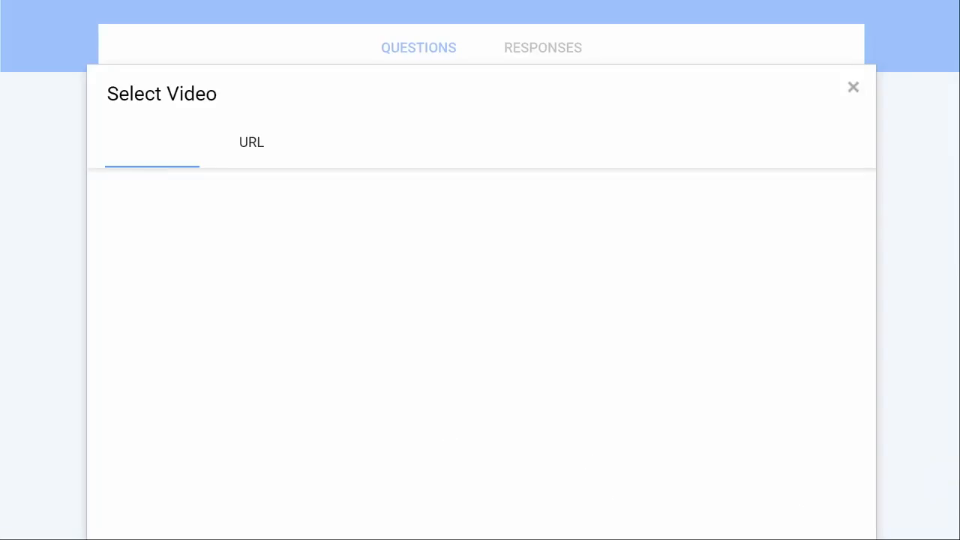
key("alt+Tab")
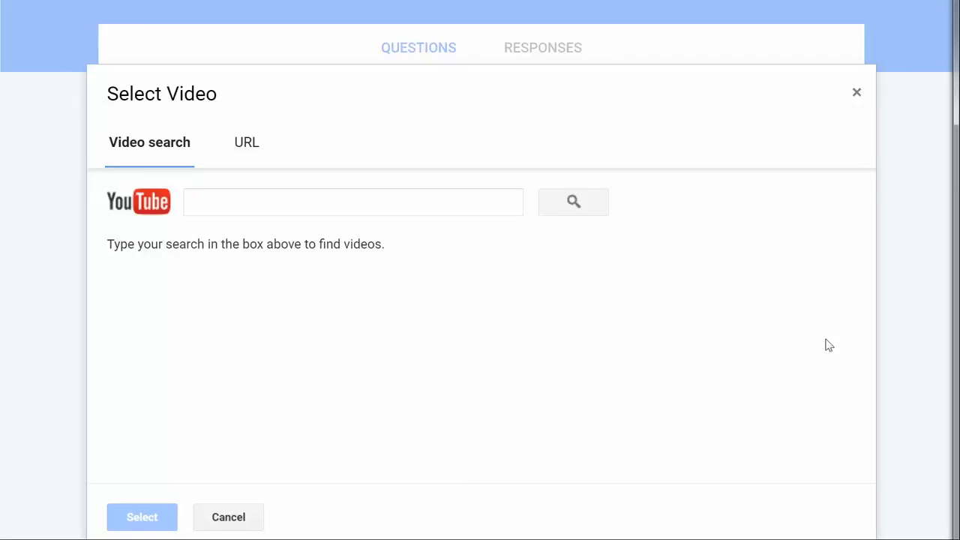
left_click(196, 208)
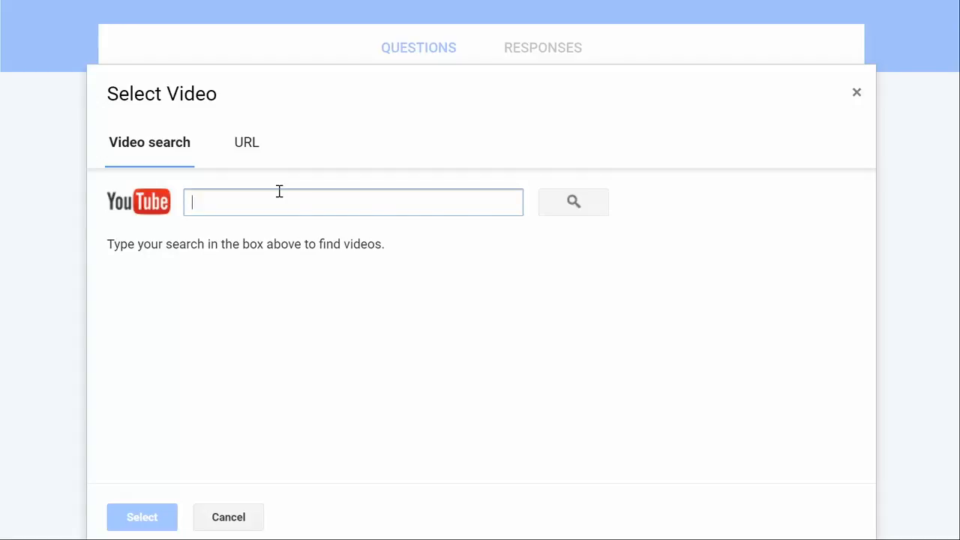
type("https://www.youtube.com/watch?v=3yWb3bGe2XM")
left_click(584, 203)
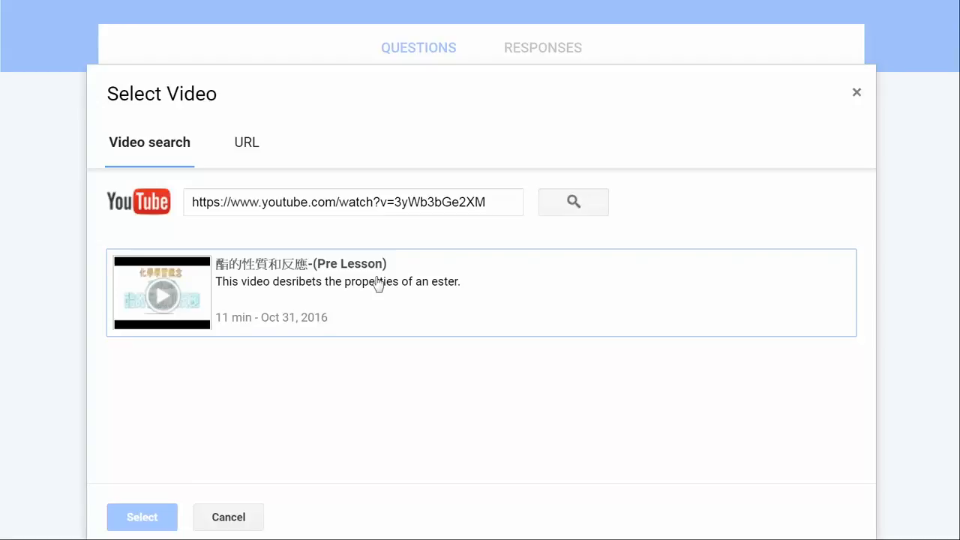
left_click(170, 304)
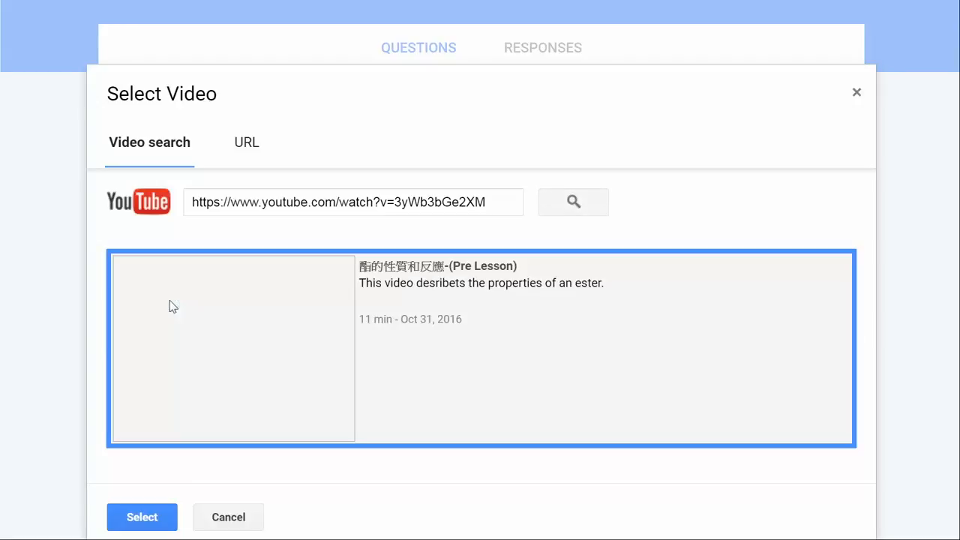
left_click(135, 521)
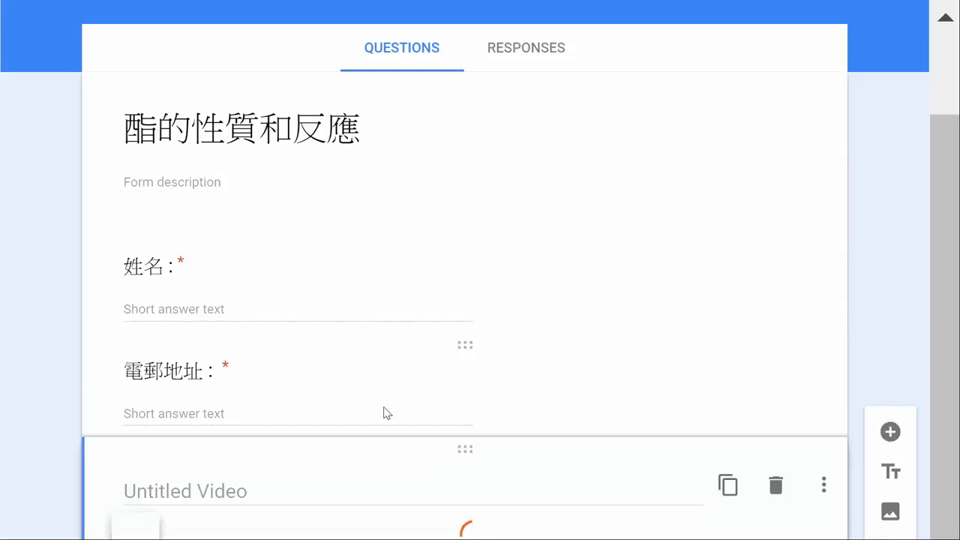
Step: Title the inserted video 同學請觀看以下片段並回答以下的問題
scroll(387, 412, "down", 1)
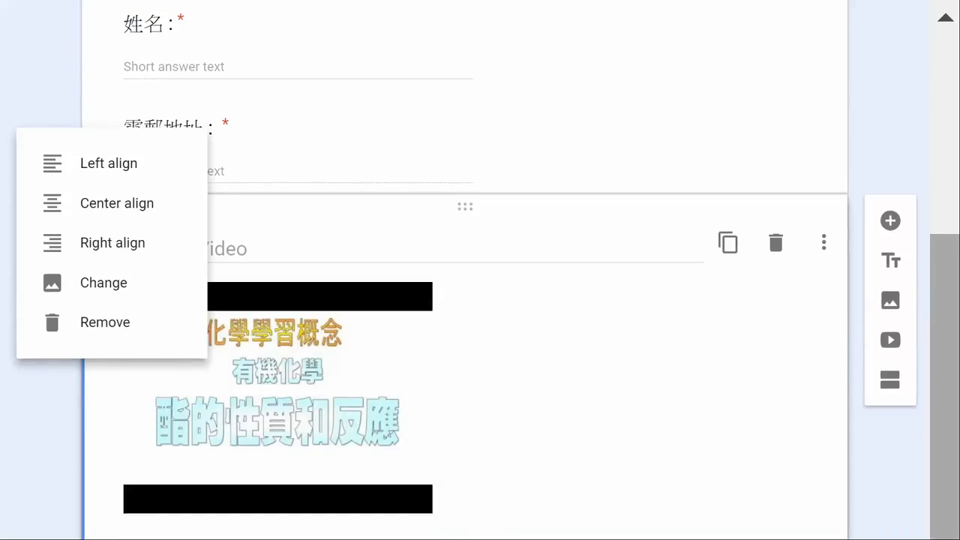
scroll(465, 301, "up", 3)
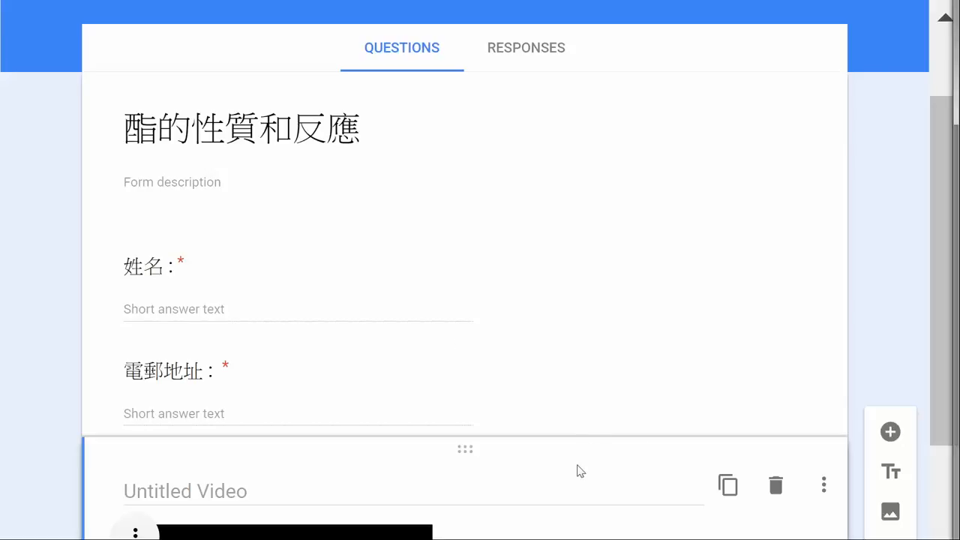
scroll(566, 474, "down", 2)
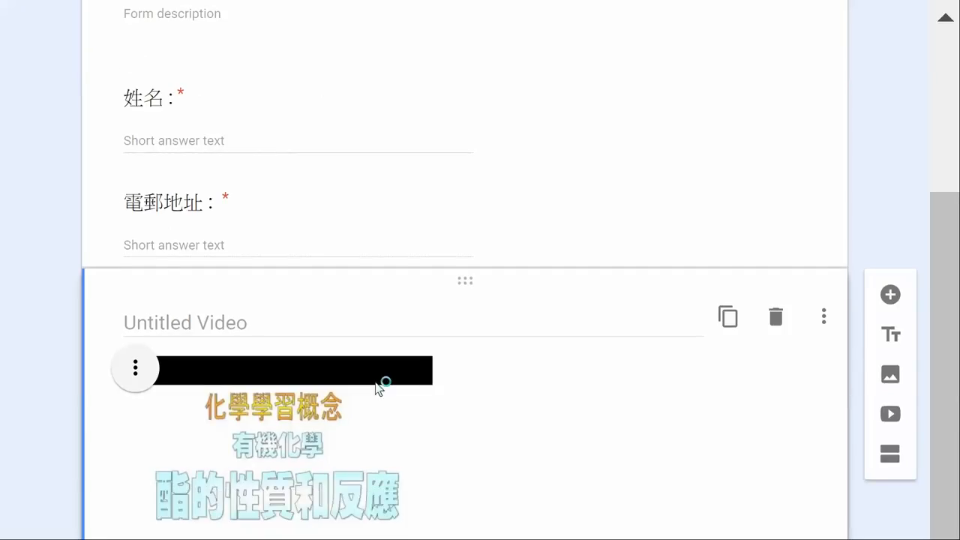
left_click(205, 324)
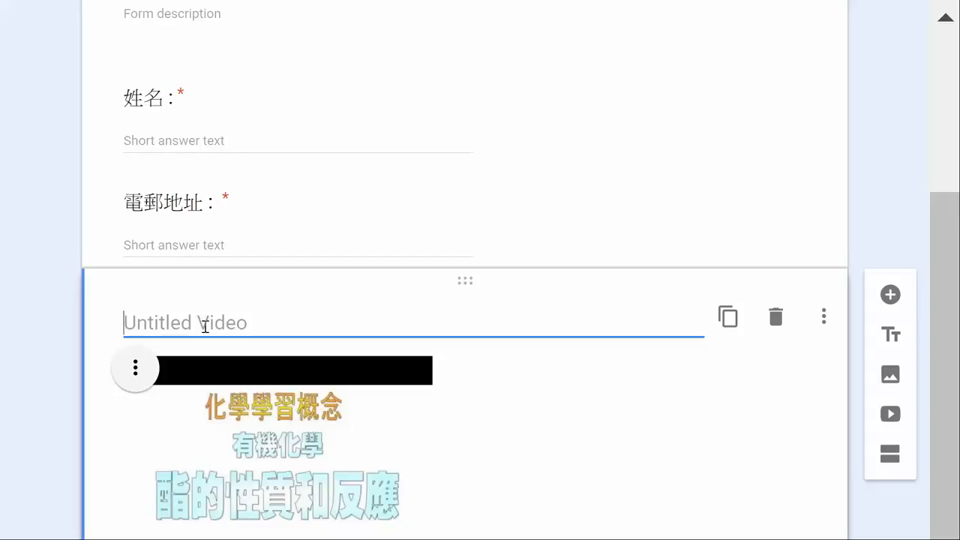
type("同學請觀看以下片段並回答以下的問題")
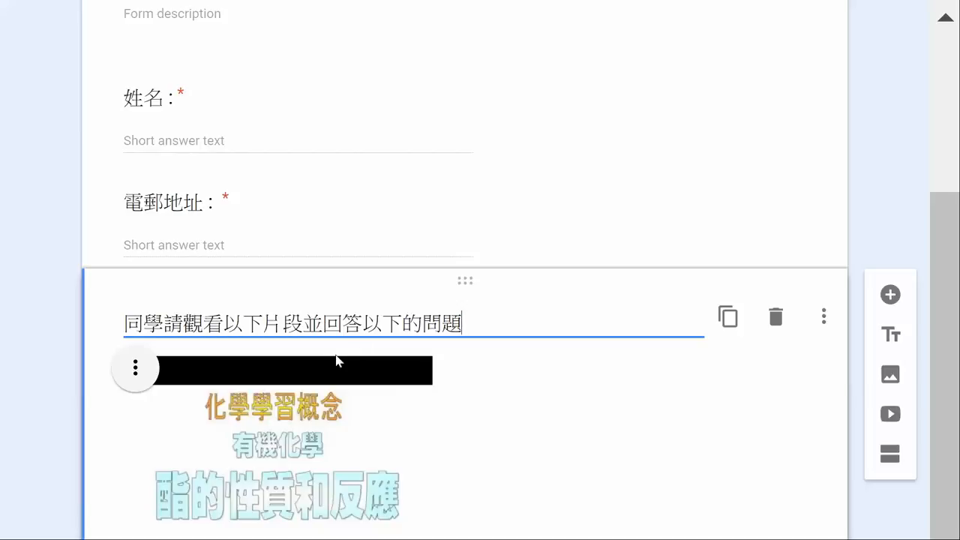
Step: Center-align the video and enlarge it to well over half the width of the form section
scroll(337, 343, "down", 1)
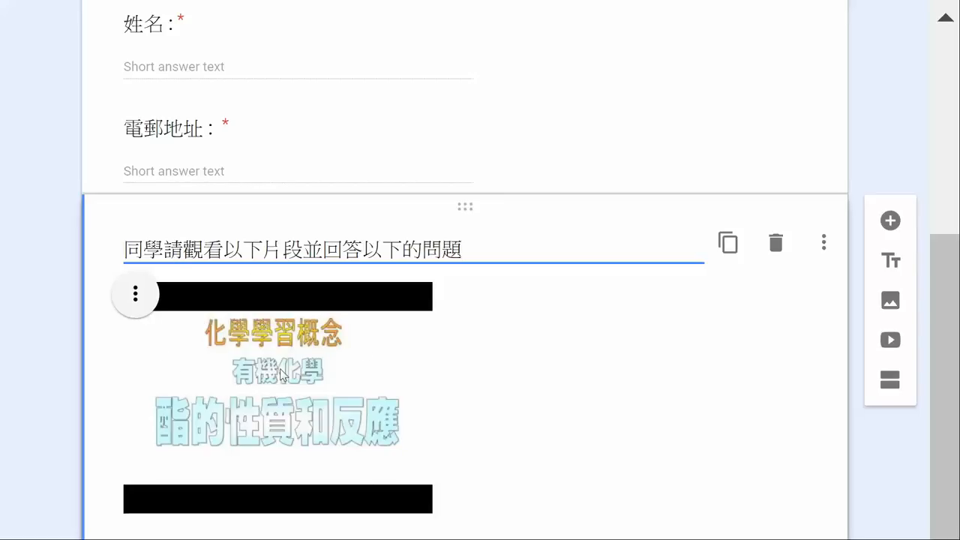
left_click(133, 297)
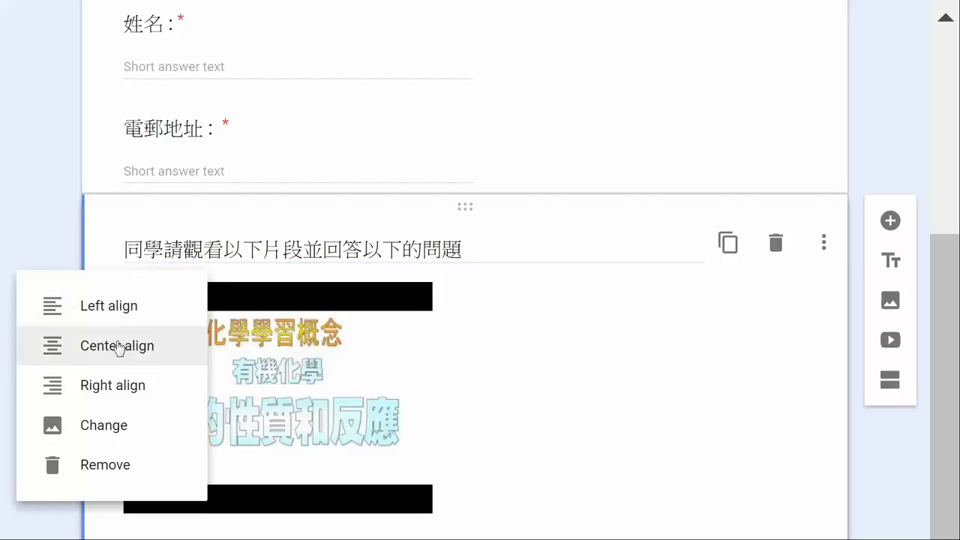
left_click(161, 352)
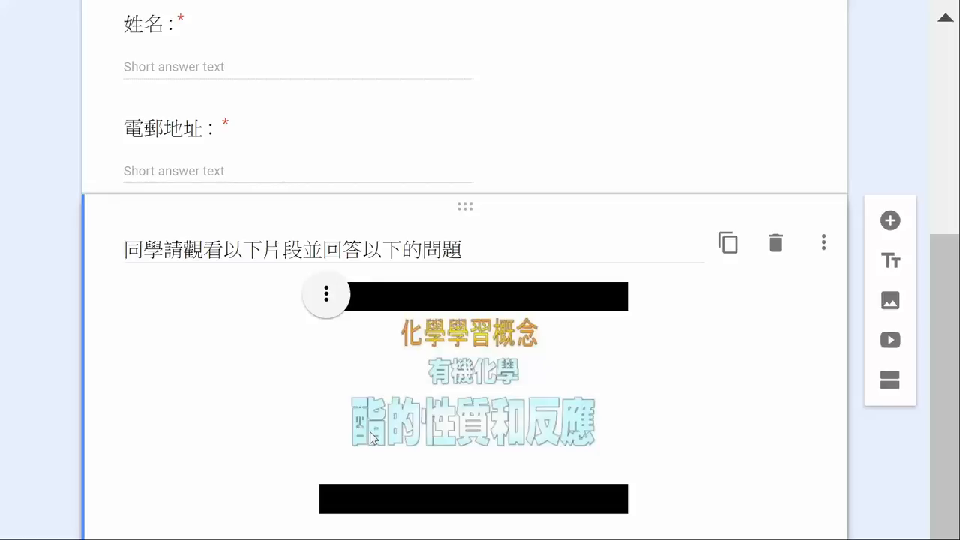
left_click(481, 312)
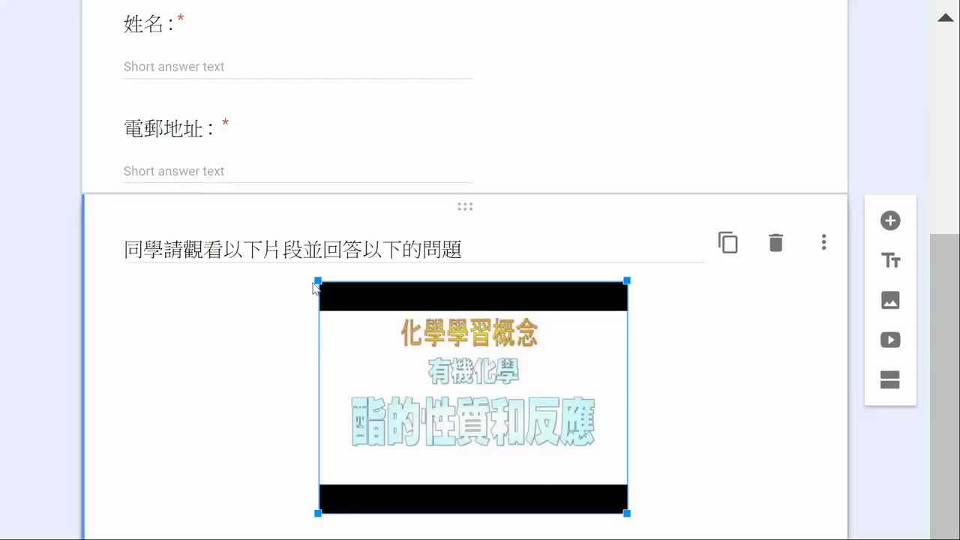
left_click_drag(318, 278, 126, 134)
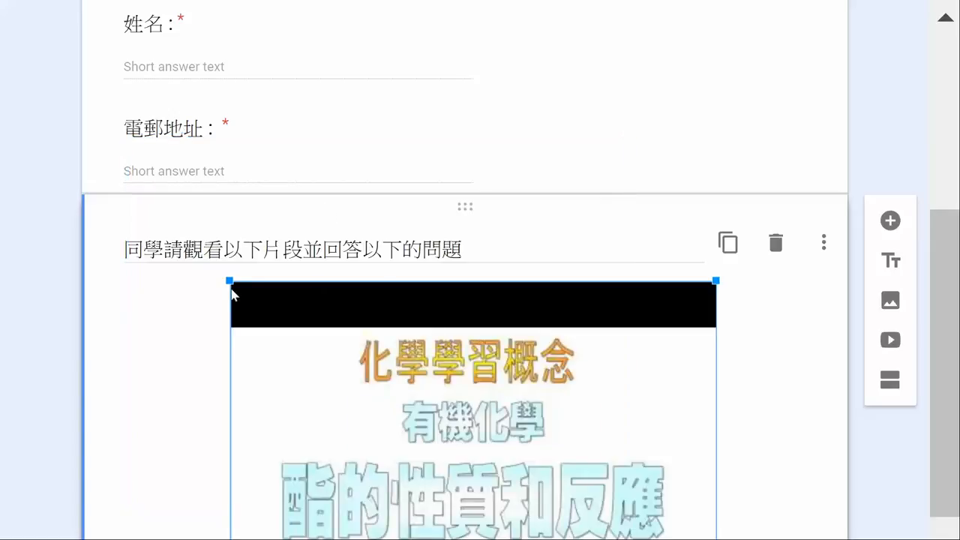
Step: Enlarge the centered lesson video further, to about three quarters of the form section's width, and deselect it
left_click_drag(230, 280, 161, 212)
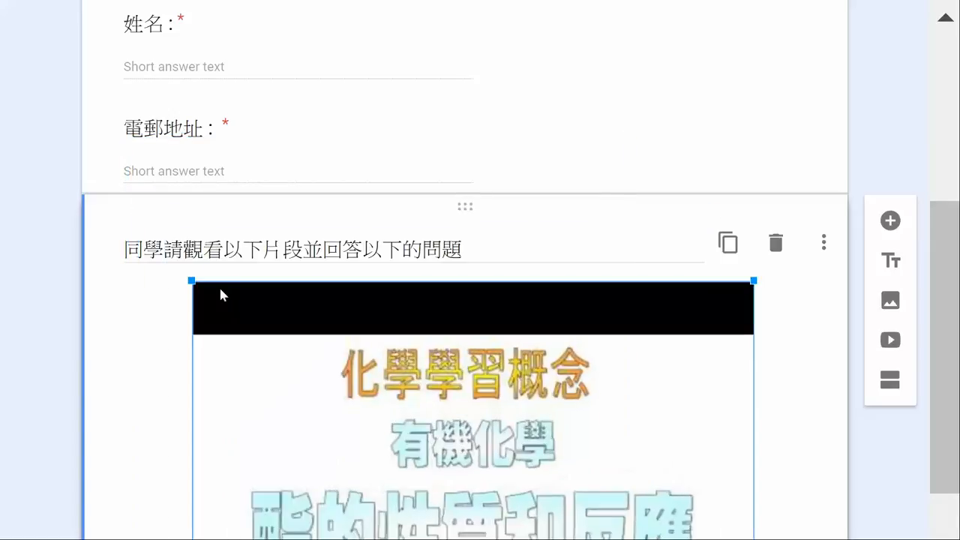
scroll(253, 391, "down", 3)
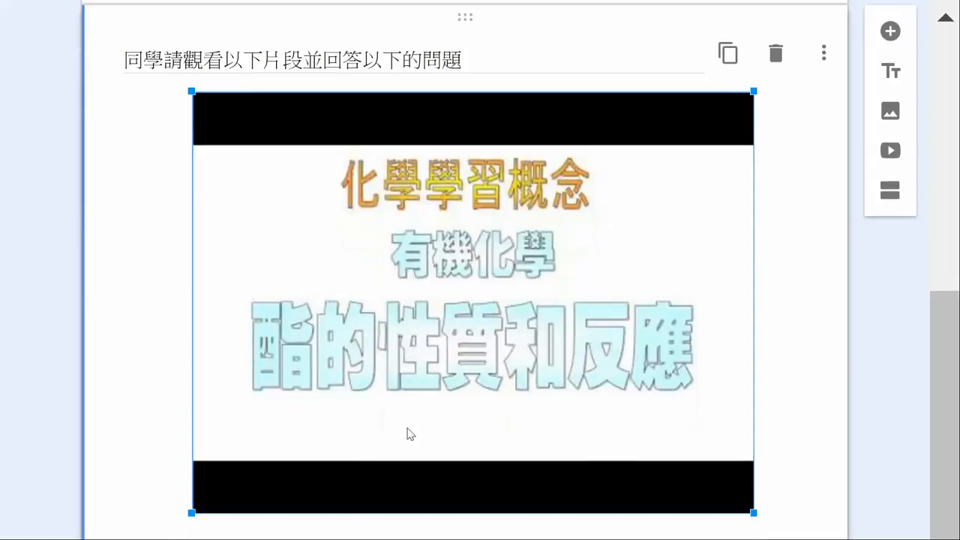
left_click(760, 511)
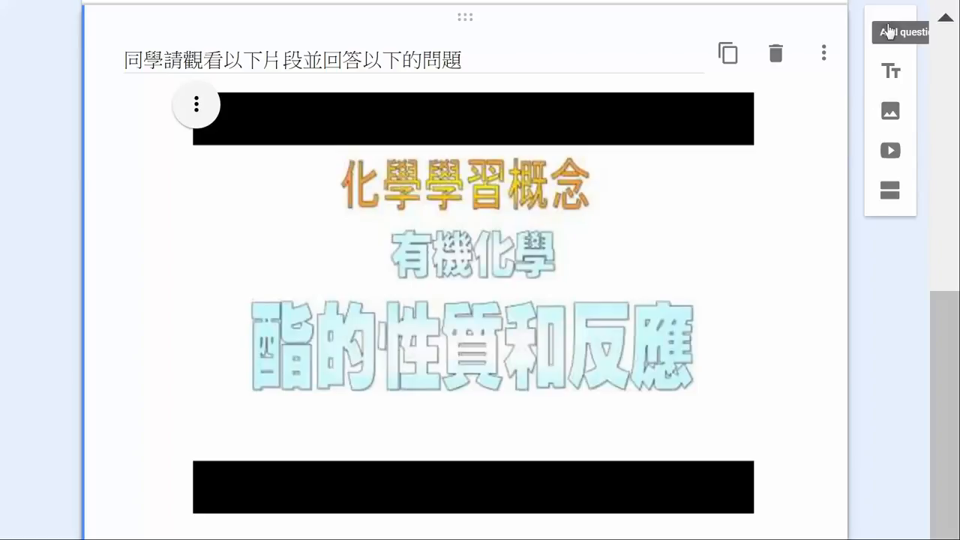
Step: Add a short-answer question below the video titled "1. 寫出以下化合物的系統名稱。"
left_click(889, 31)
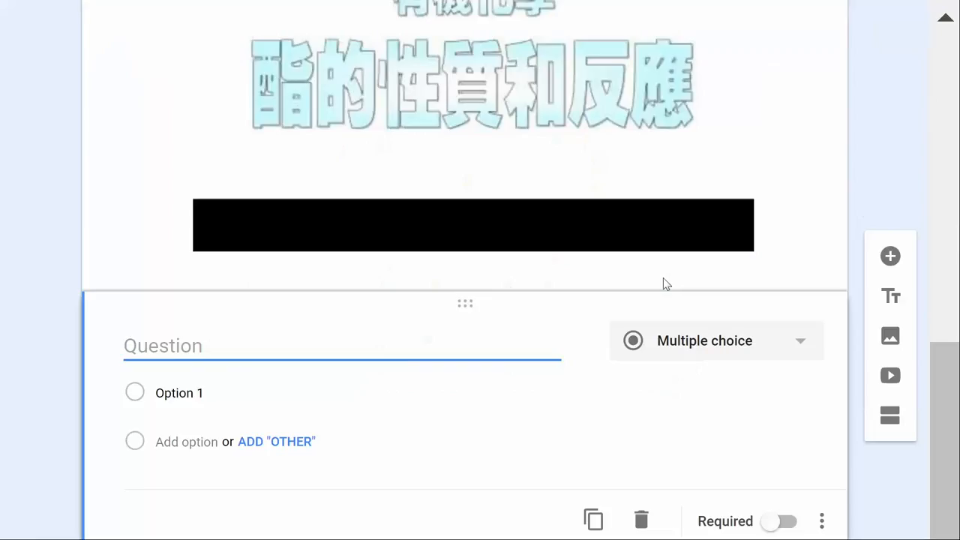
left_click(957, 338)
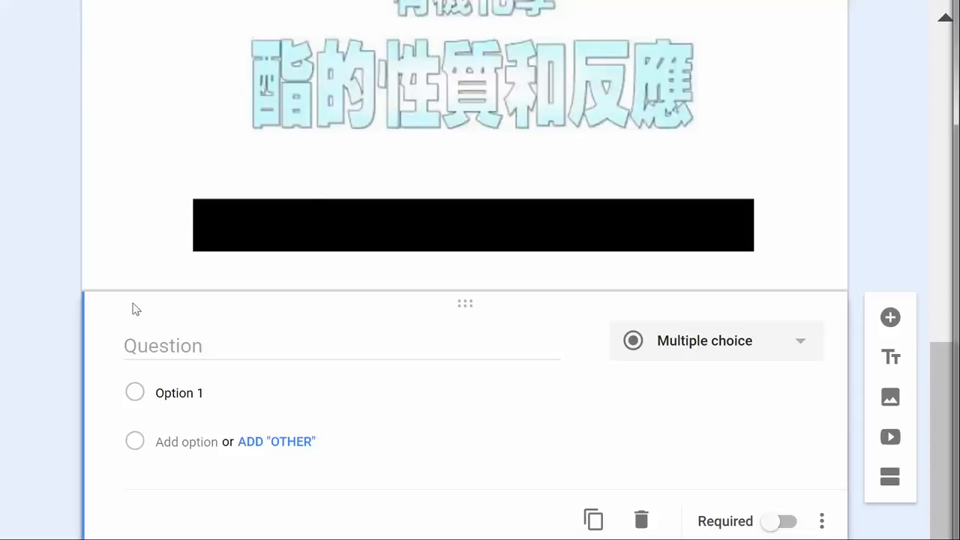
left_click(153, 342)
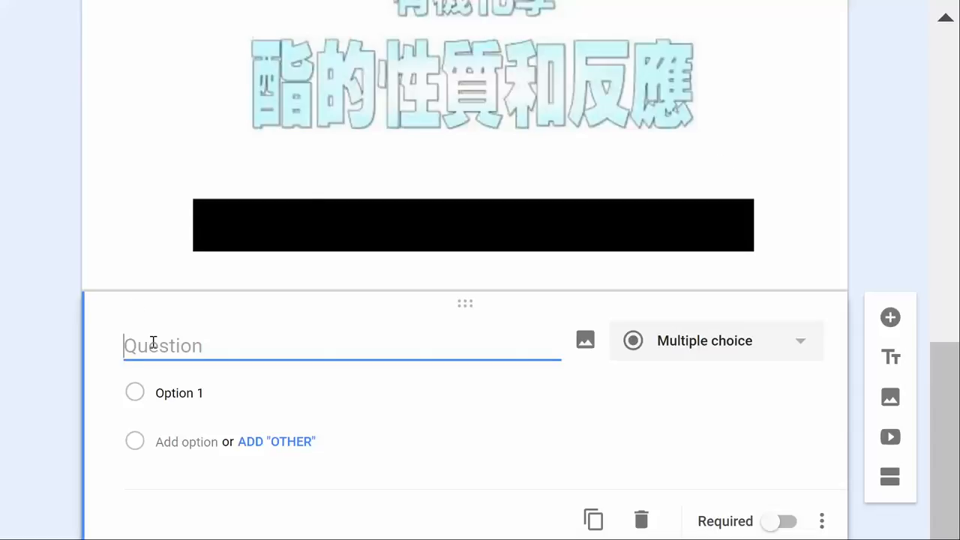
type("1. 寫出以下化合物的系統名稱。")
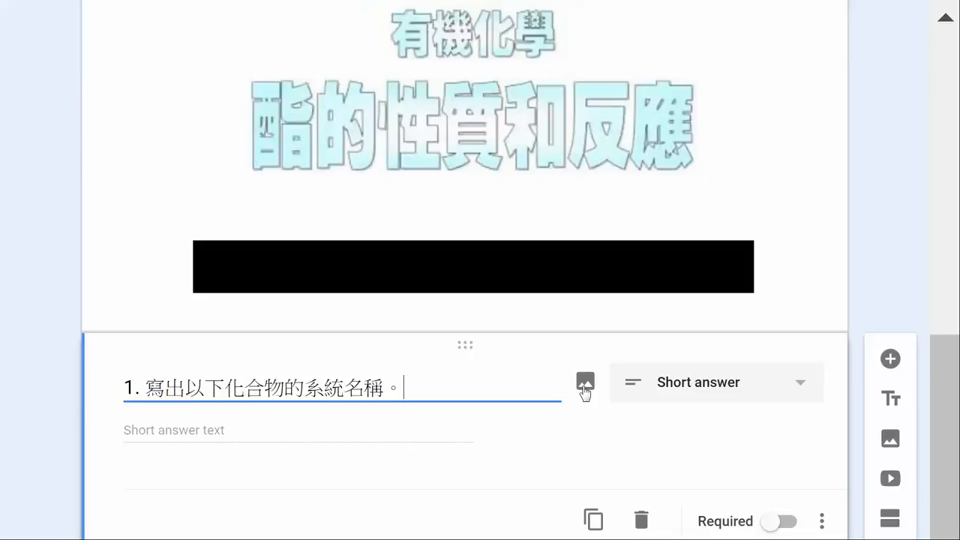
Step: Upload the image of the ester's skeletal formula into question 1
left_click(585, 391)
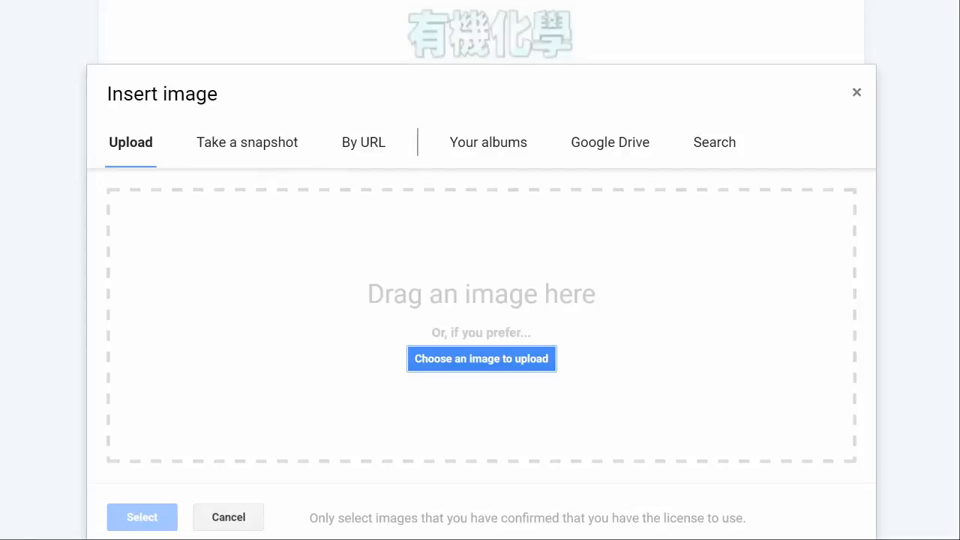
left_click(600, 375)
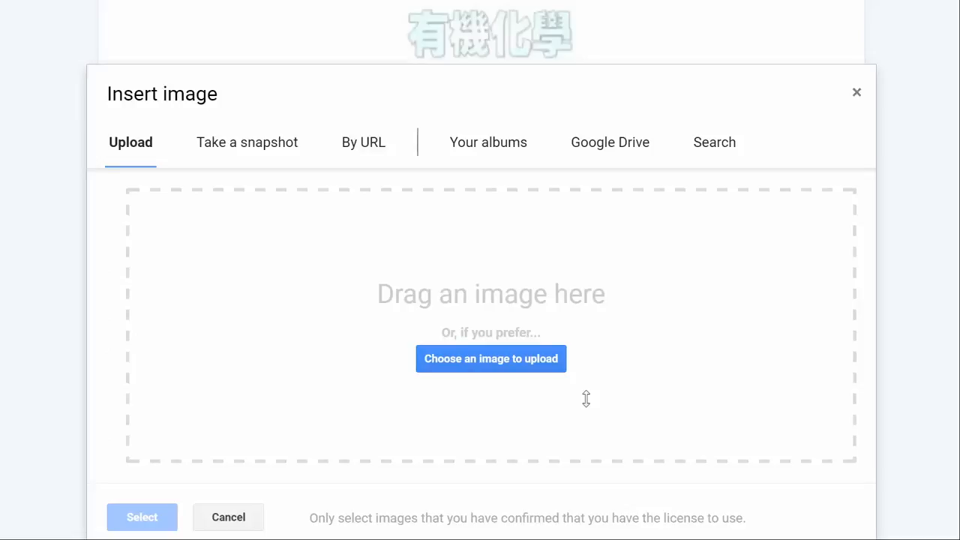
left_click_drag(566, 370, 520, 342)
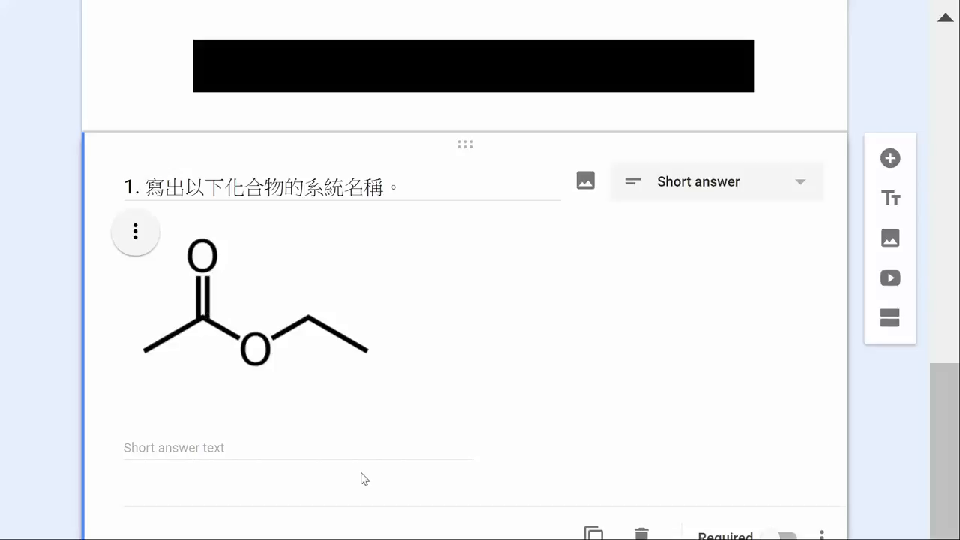
Step: Add a multiple-choice question below question 1 titled "2. 指出酯與哪一個官能基是同分異構。"
scroll(297, 470, "down", 1)
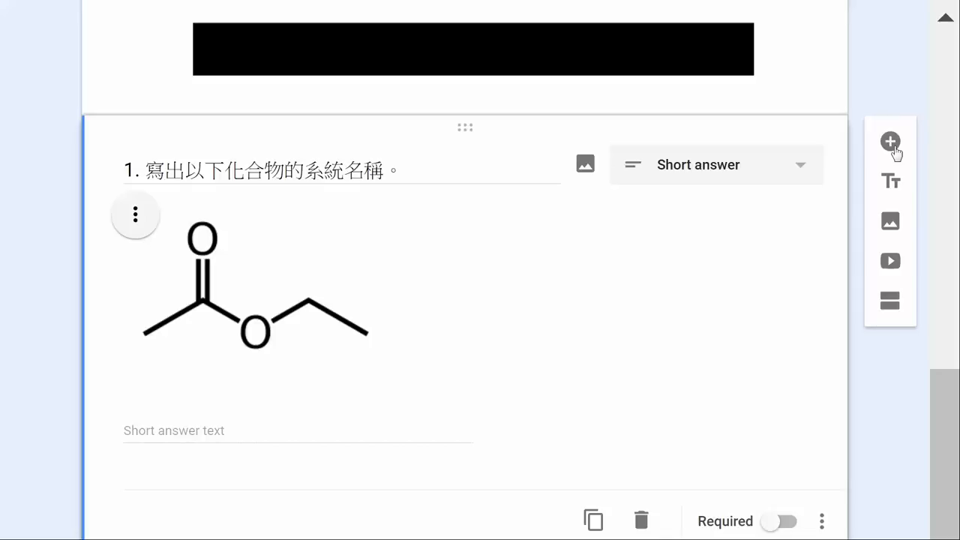
left_click(893, 143)
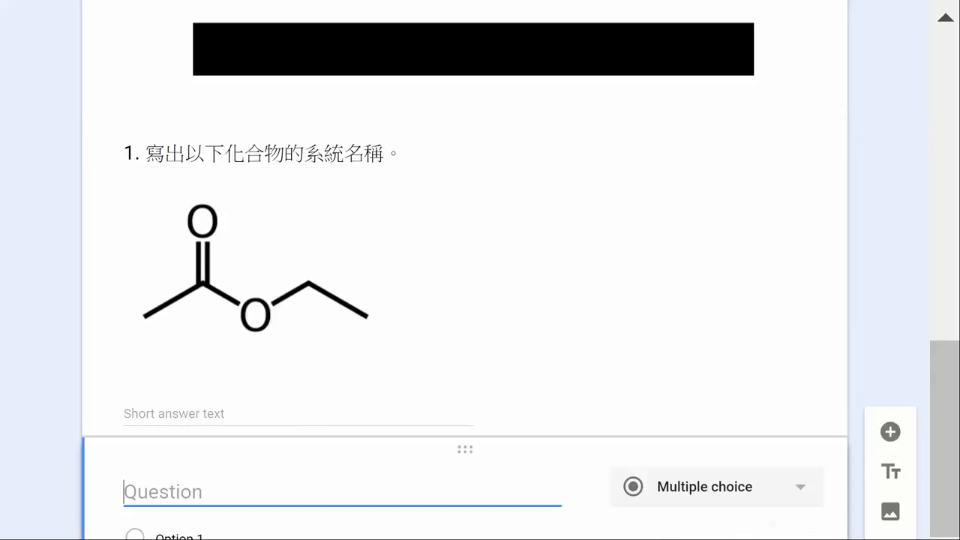
key("alt+Tab")
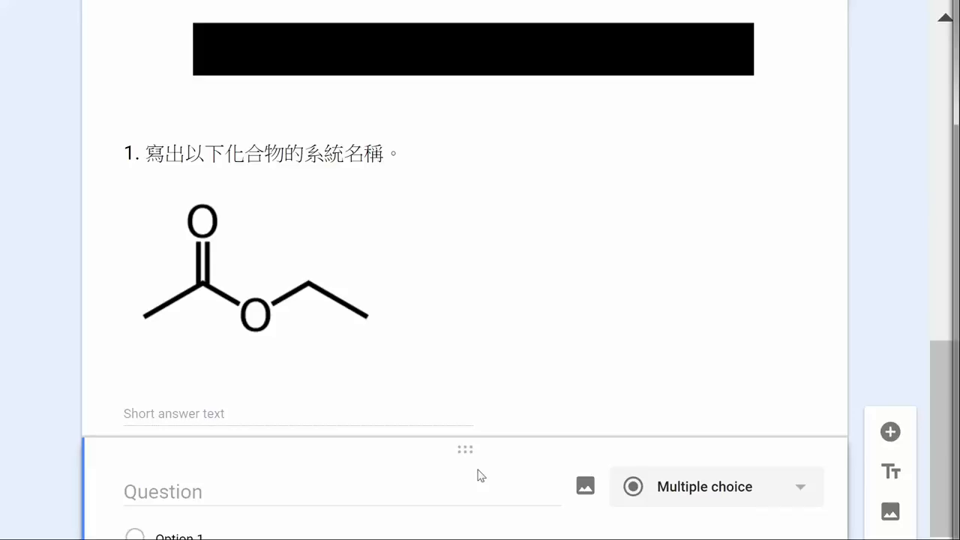
left_click(258, 495)
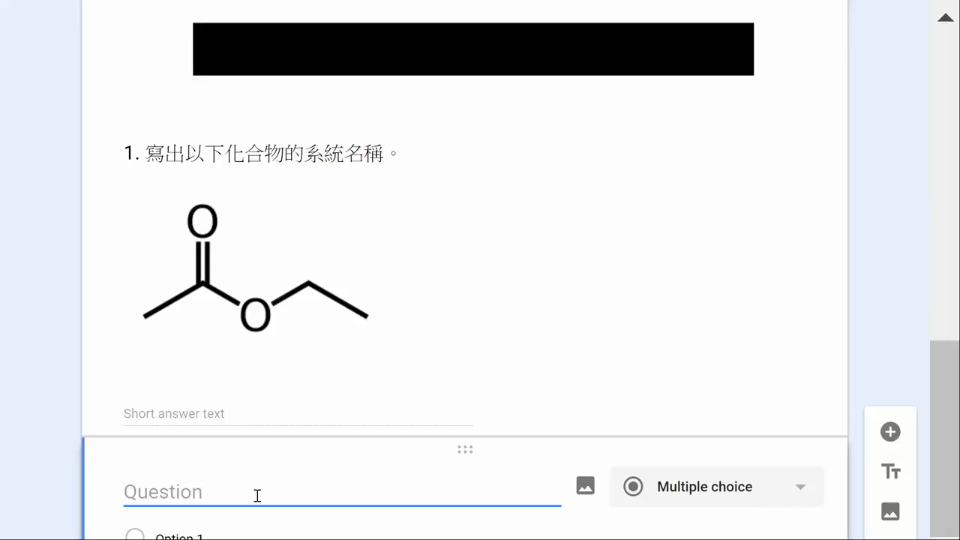
type("2. 指出酯與哪一個官能基是同分異構。")
Step: Give question 2 the options 羥基 (OH), 羧基 (COOH), 碳碳雙鍵(C=C) and 醛基(CHO)
scroll(257, 496, "down", 2)
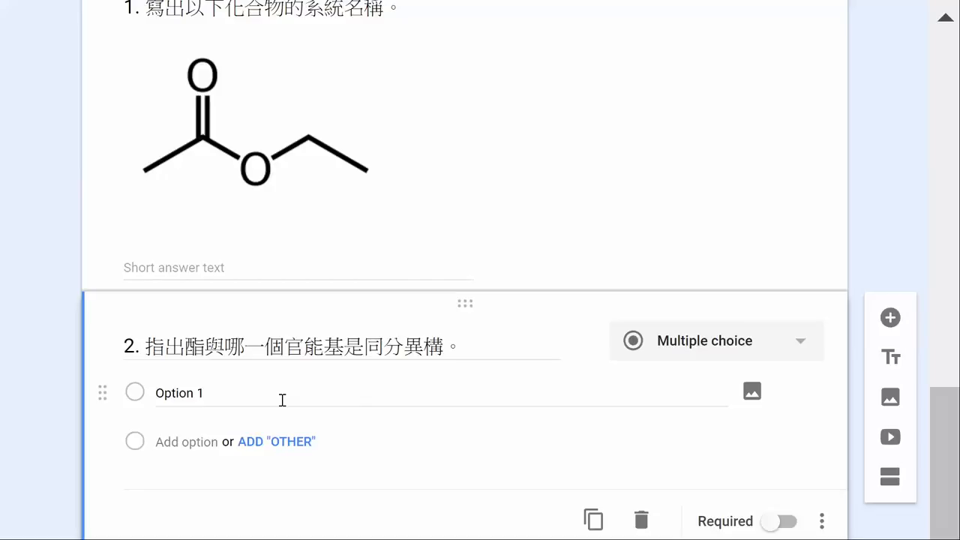
left_click(282, 400)
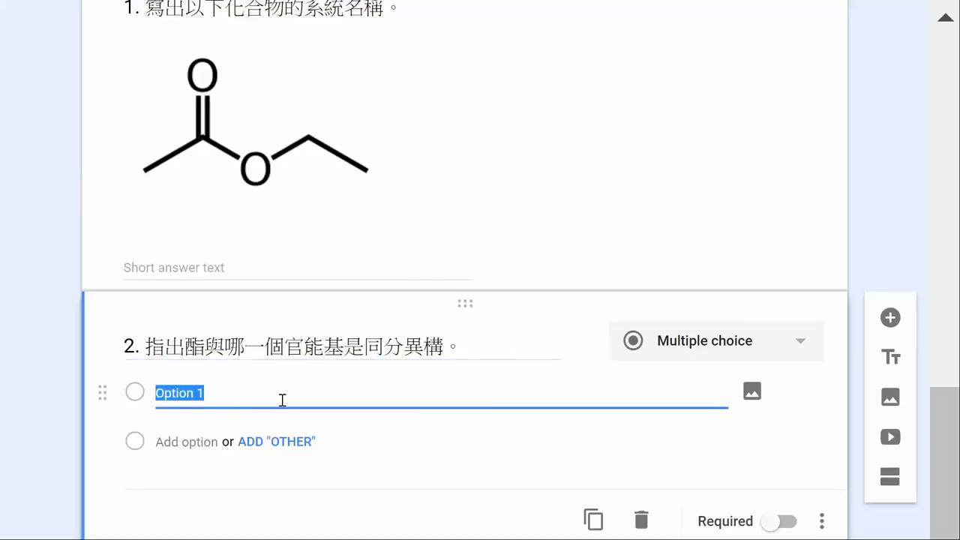
type("羥基 (OH) 羧基 (COOH) 碳碳雙鍵(C=C) 醛基(CHO)")
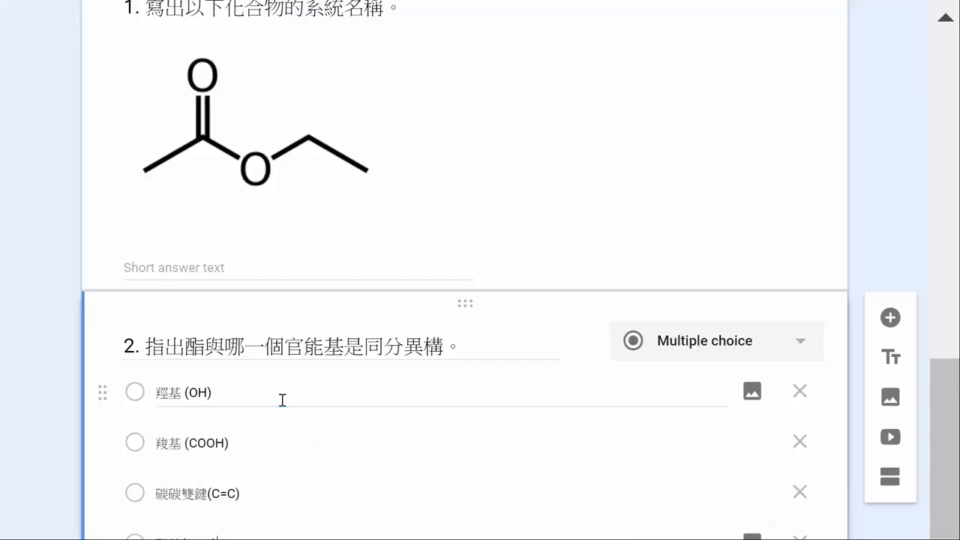
Step: Add a checkboxes question below question 2 titled "3. 以下的危險警告標籤應貼在酯的試劑瓶上?"
scroll(282, 399, "down", 2)
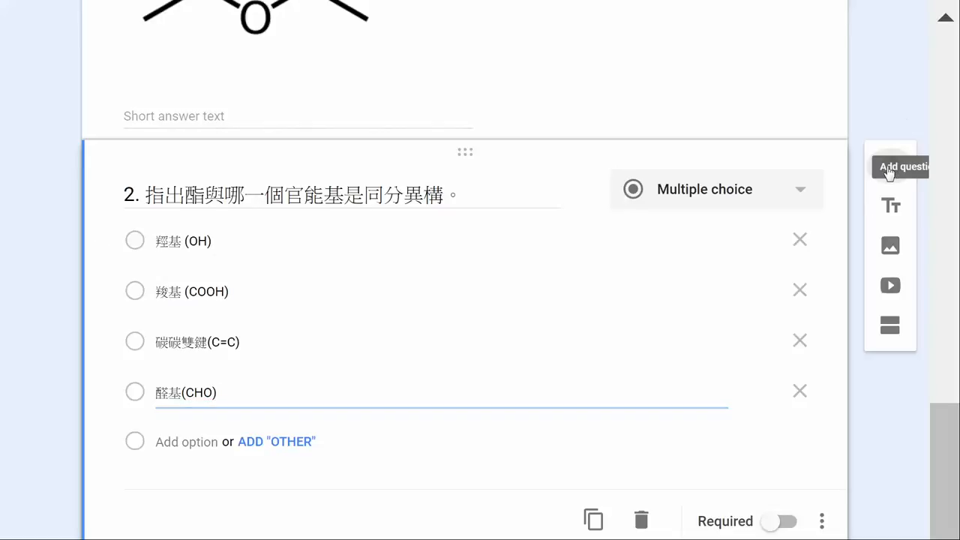
left_click(890, 166)
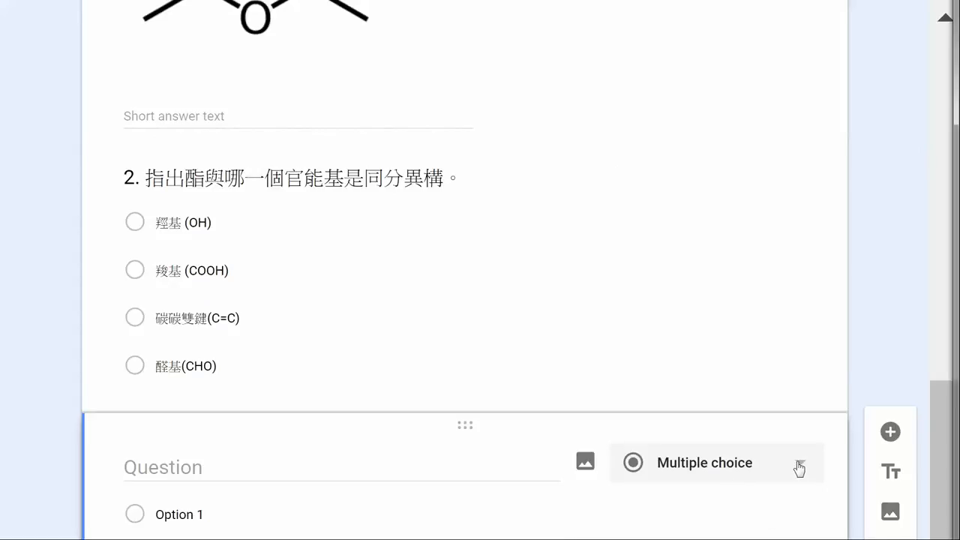
left_click(798, 466)
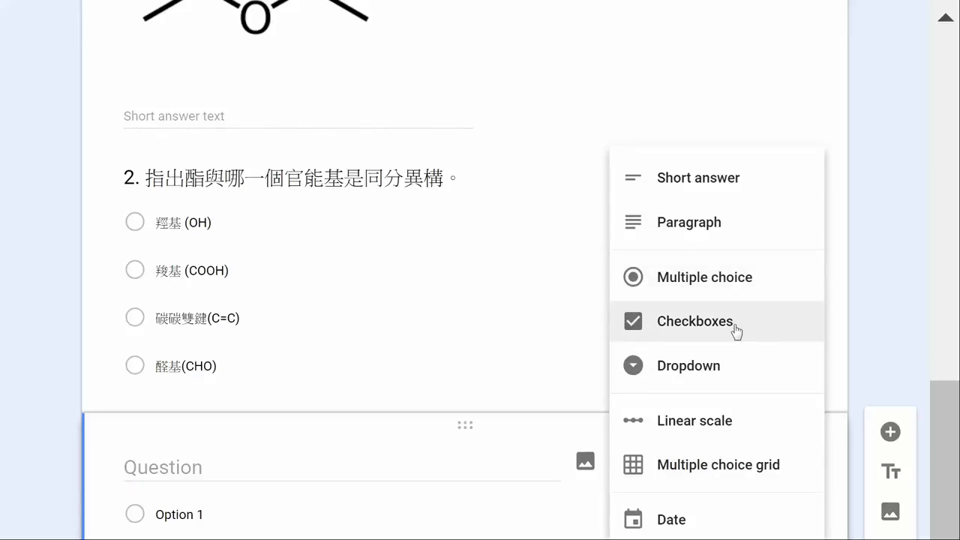
left_click(736, 331)
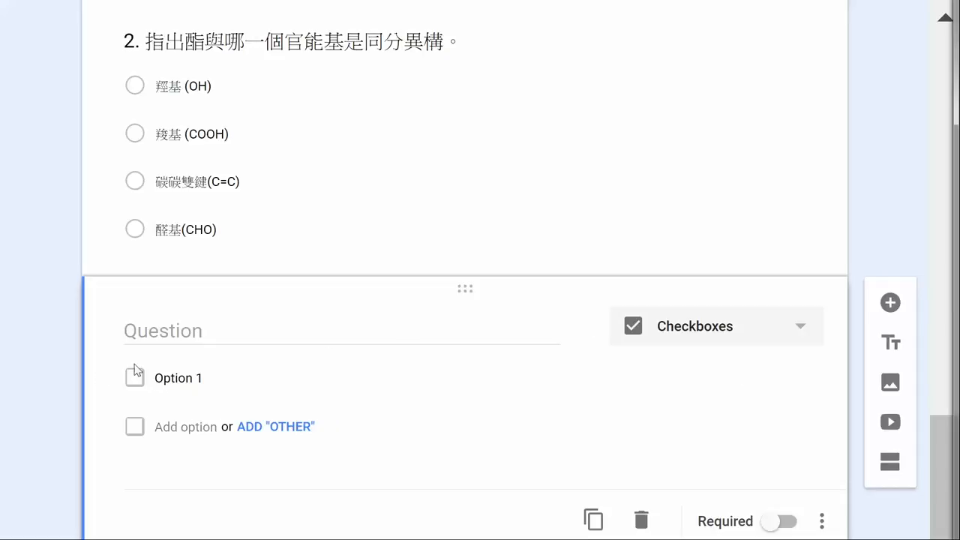
left_click(154, 338)
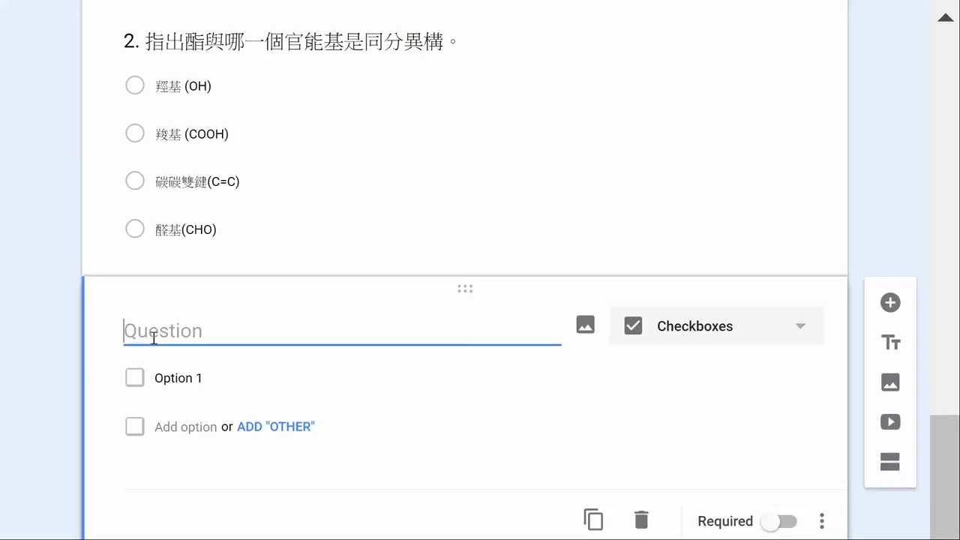
type("3. 以下的危險警告標籤應貼在酯的試劑瓶上?")
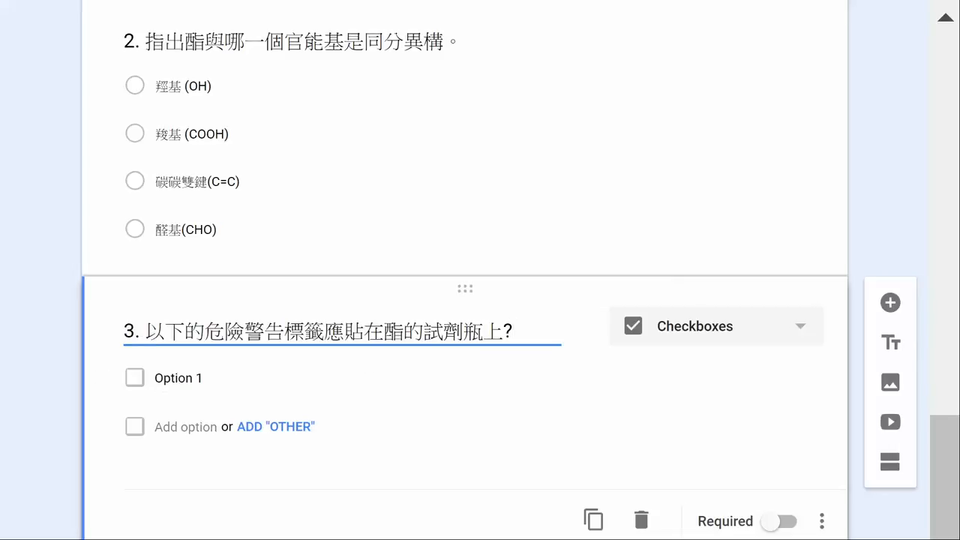
Step: Give question 3 the checkbox options 腐蝕性, 易燃, 致癌 and 爆炸性
key("alt+Tab")
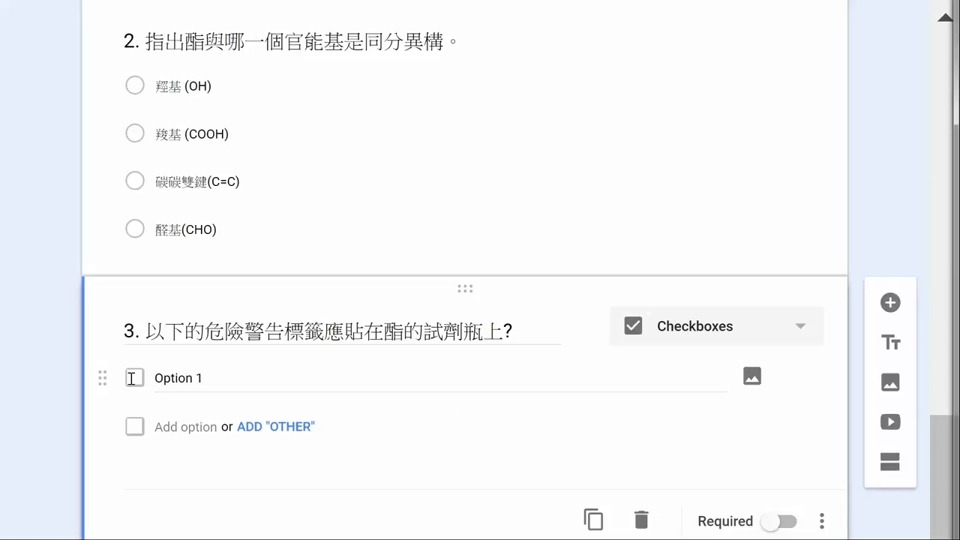
left_click(164, 381)
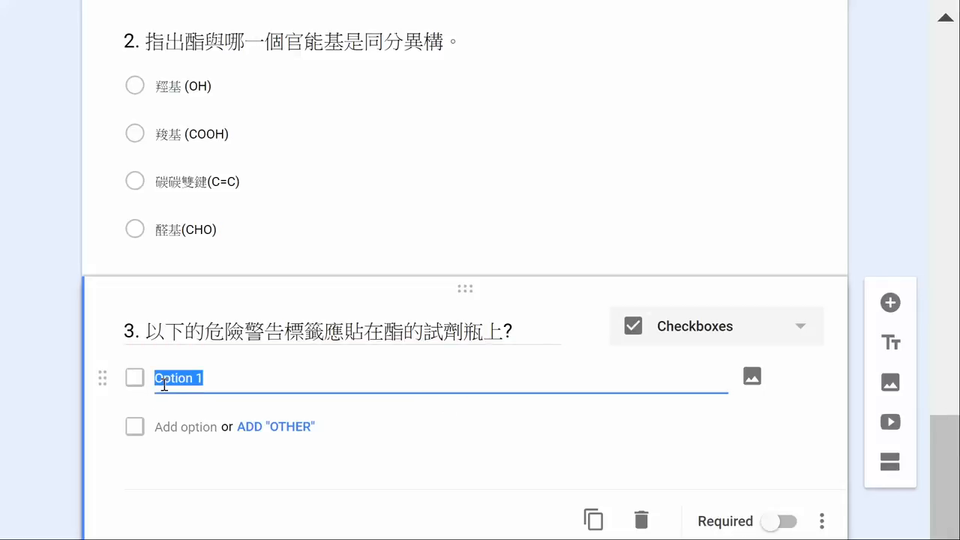
type("腐蝕性 易燃 致癌 爆炸性")
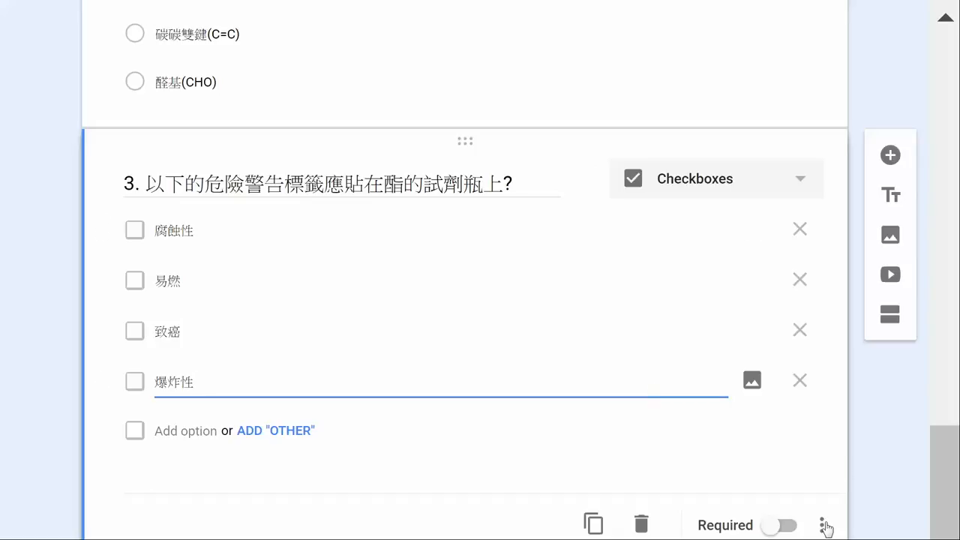
Step: Show a description for question 3 and enter "(可選多於一個答案)" in it
left_click(824, 526)
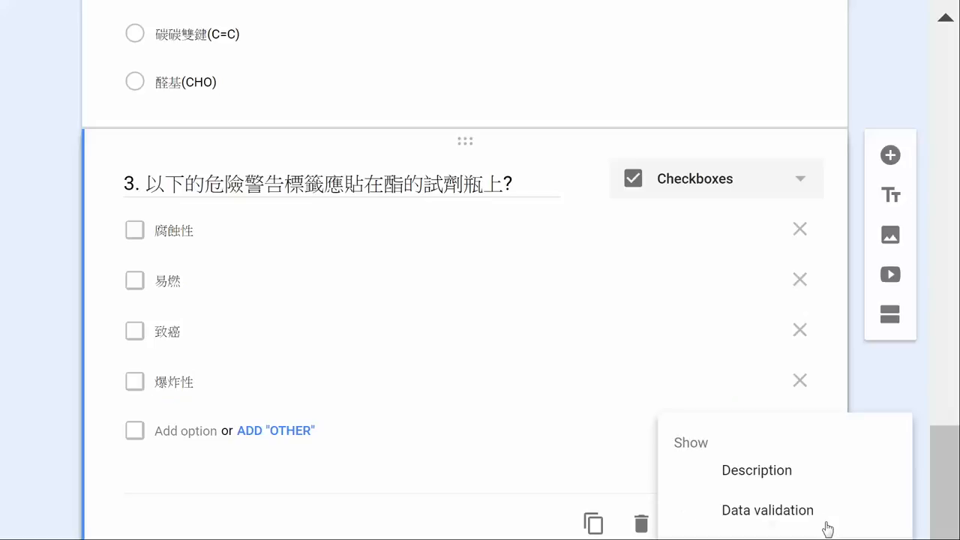
left_click(768, 471)
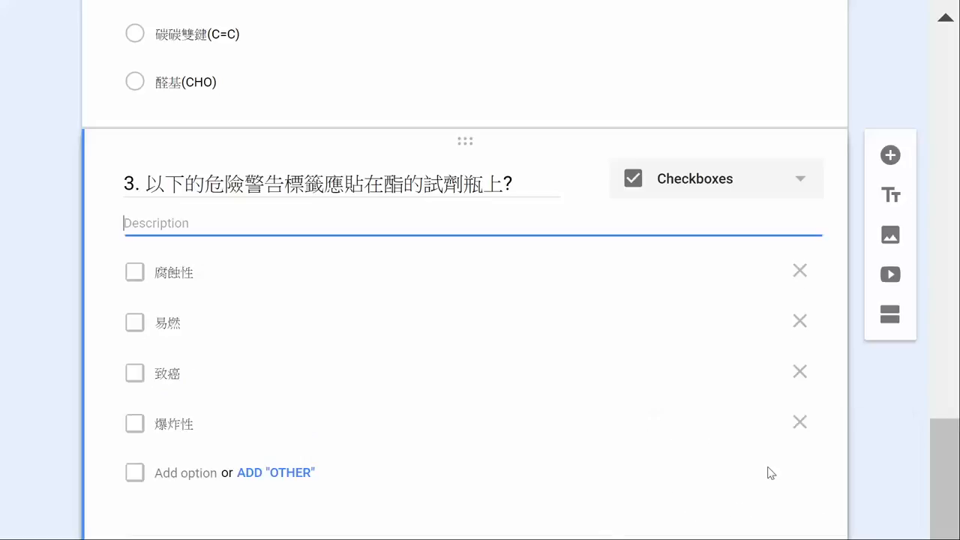
key("alt+Tab")
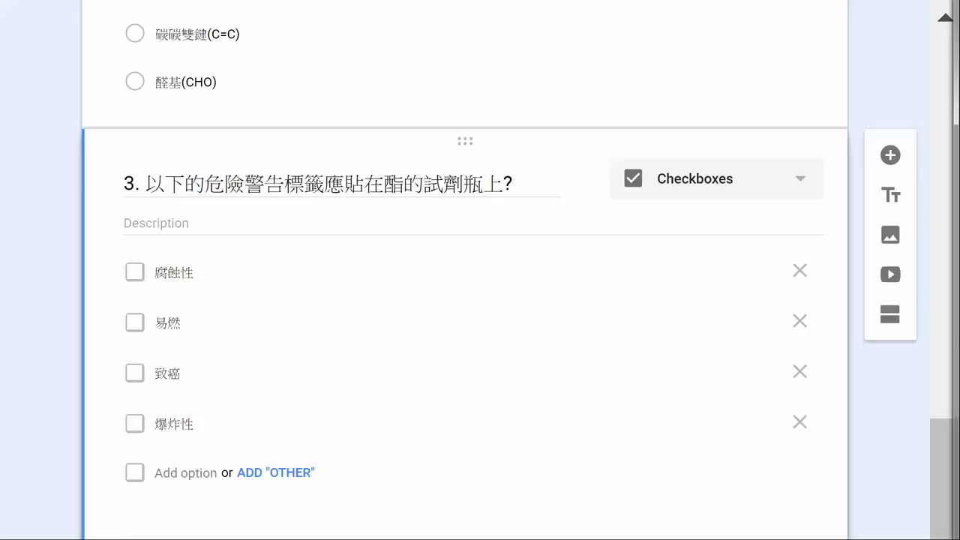
left_click(193, 224)
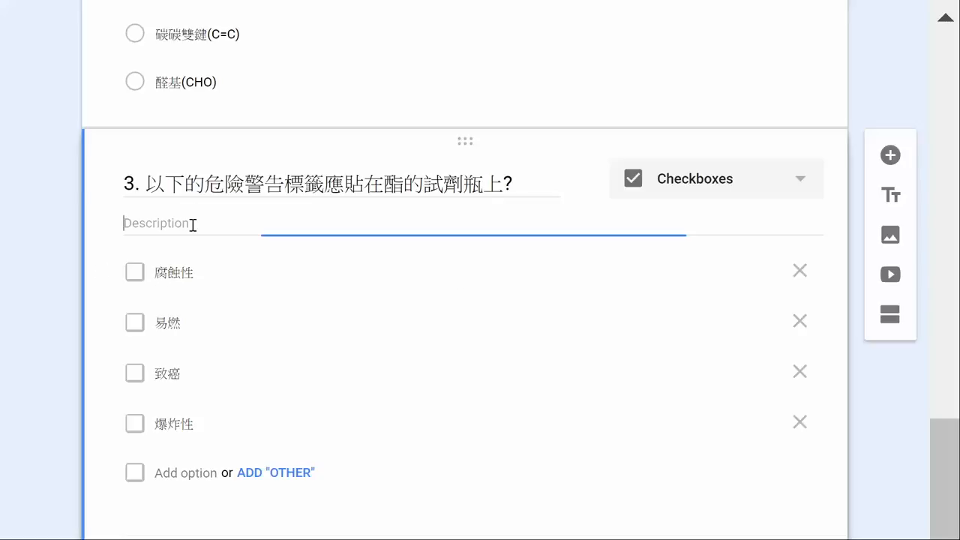
type("(可選多於一個答案)")
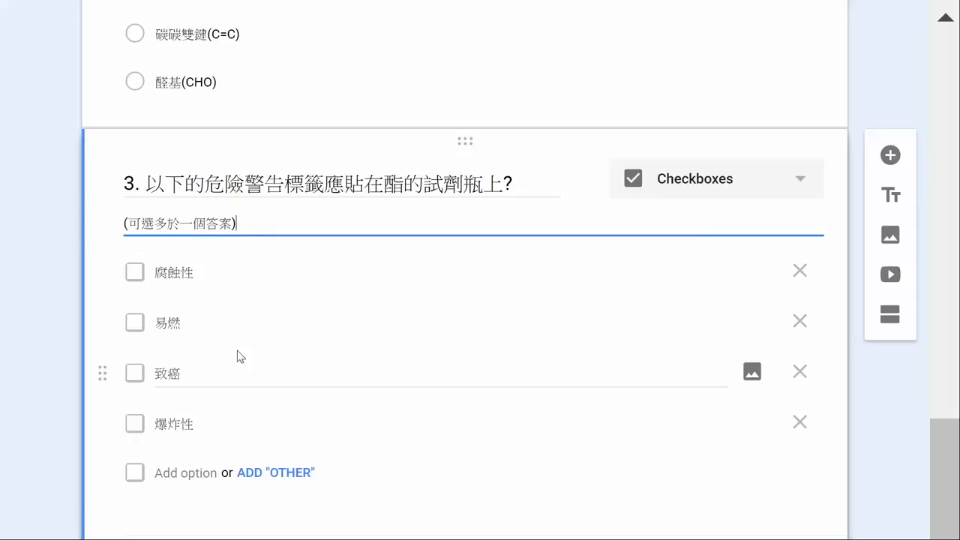
Step: Add a new question below question 3 and make it a multiple choice grid
scroll(239, 356, "down", 1)
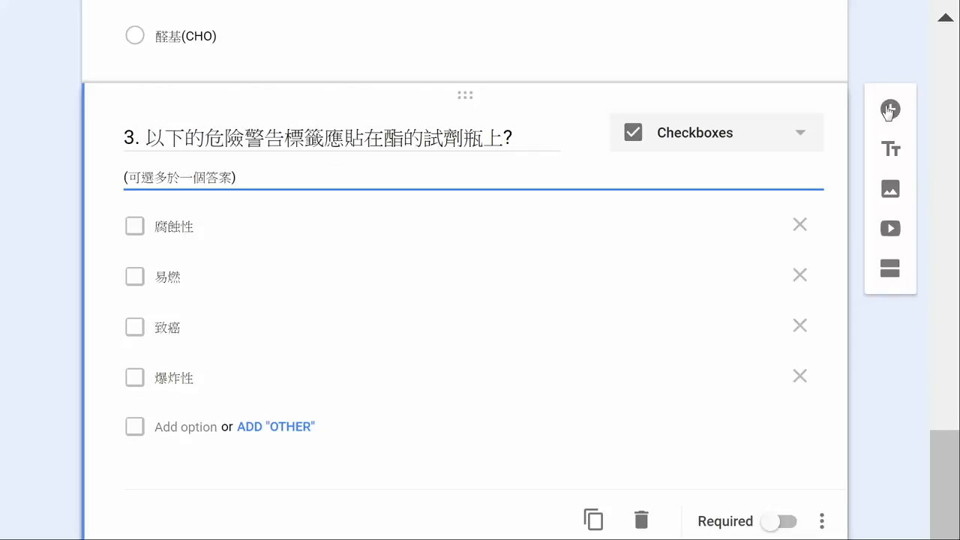
left_click(889, 111)
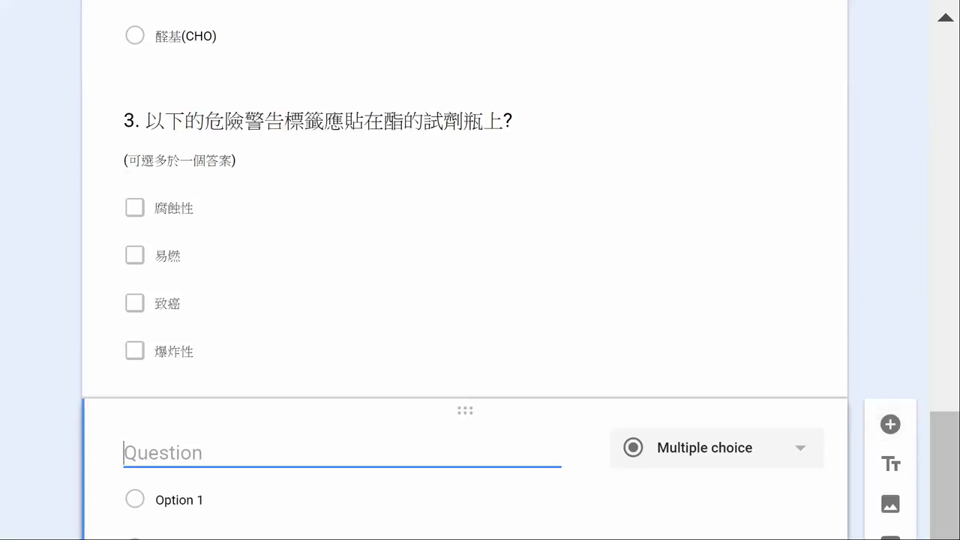
left_click(798, 456)
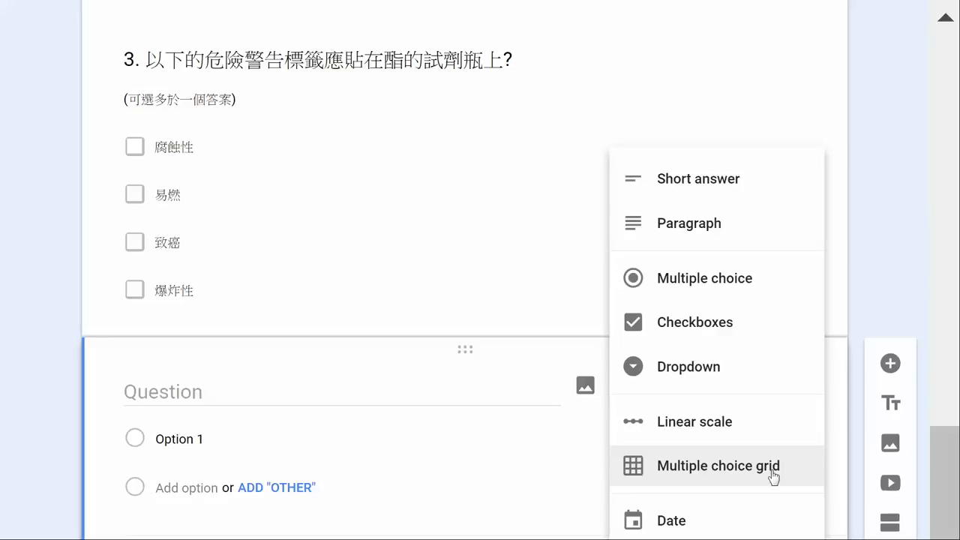
left_click(773, 477)
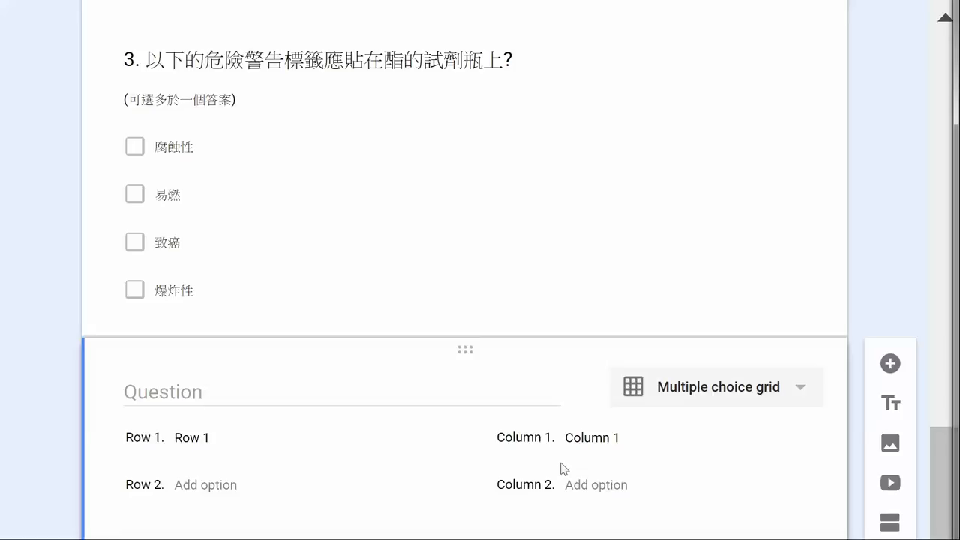
Step: Title the multiple choice grid question "4.指出下列化合物的水溶性？" and enter its rows 乙酸乙酯, 乙醇, 乙酸 and 乙烷
left_click(272, 398)
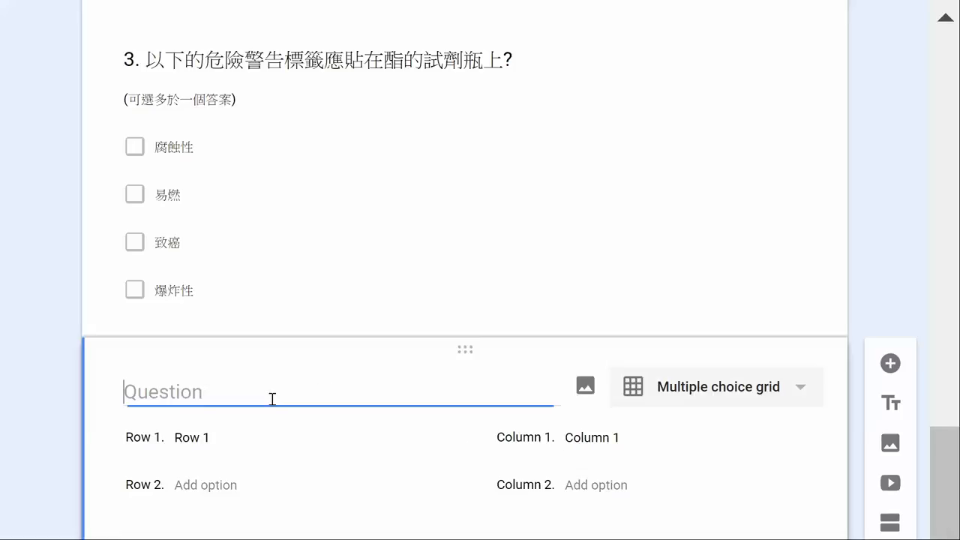
type("4.指出下列化合物的水溶性？")
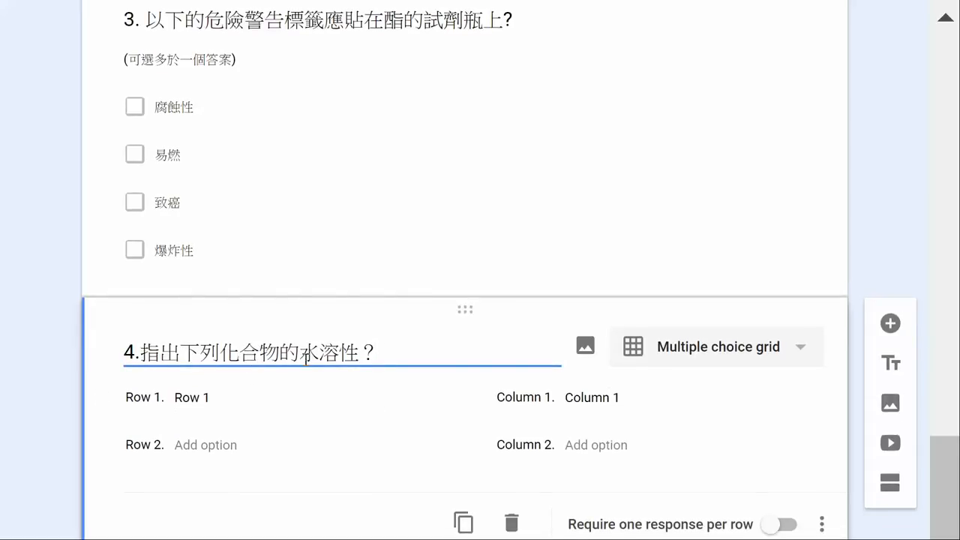
key("alt+Tab")
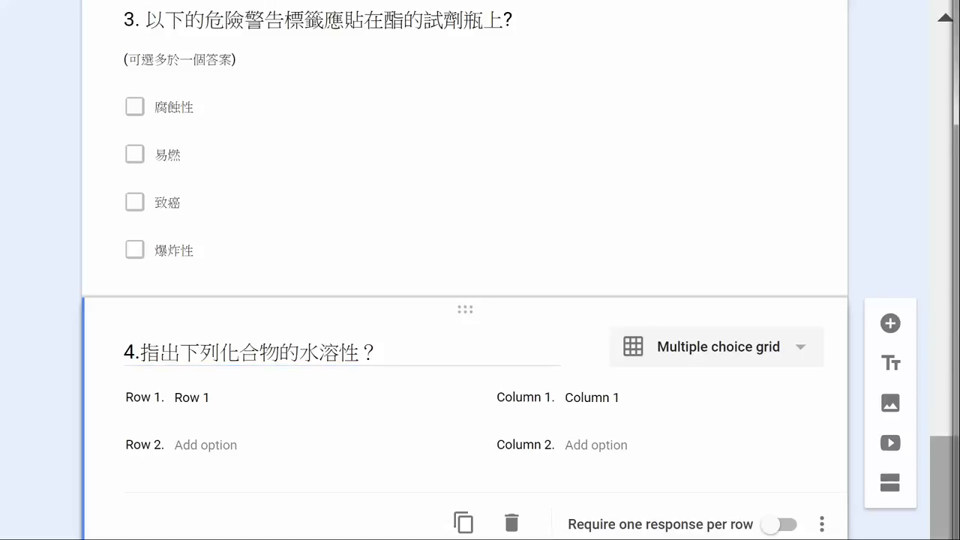
left_click(196, 405)
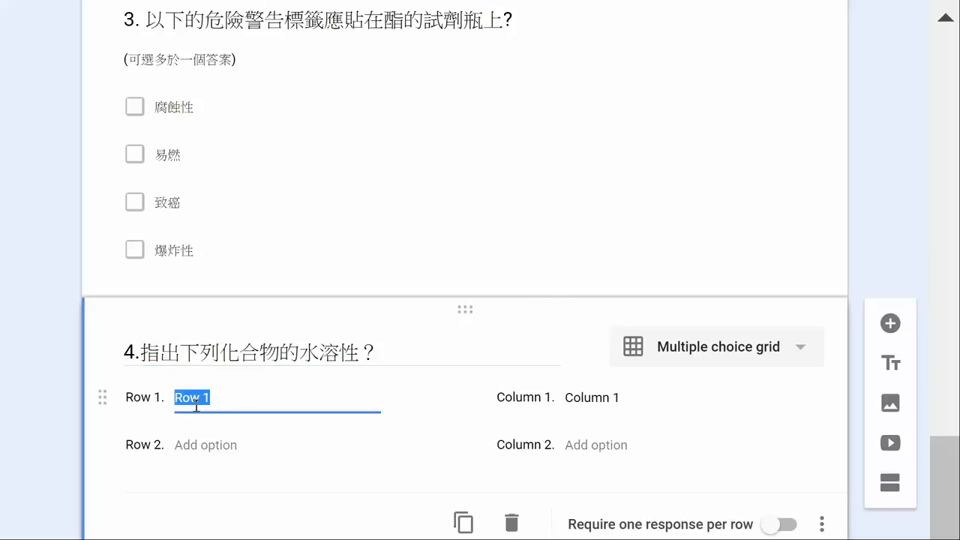
type("乙酸乙酯 乙醇 乙酸 乙烷")
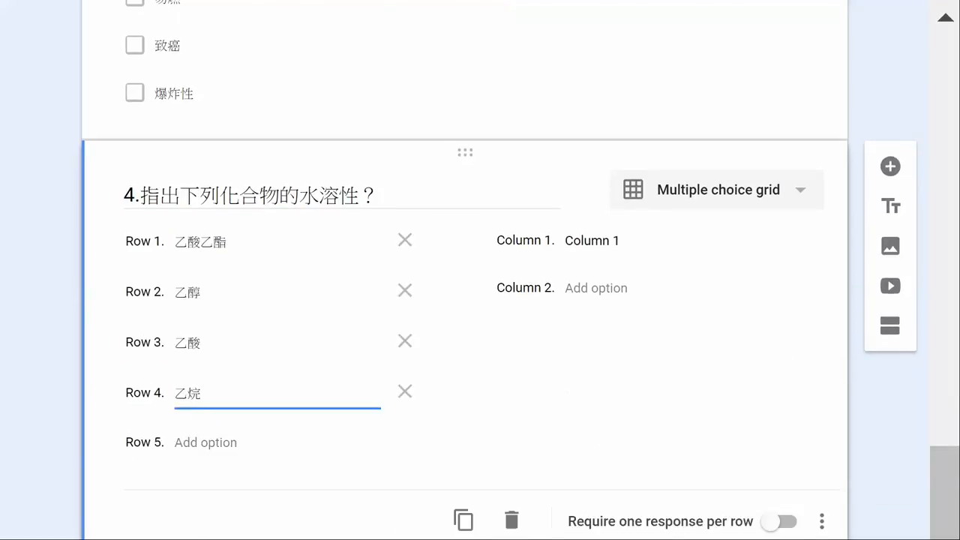
Step: Enter 可溶, 微溶 and 不溶 as the columns of question 4's grid
key("alt+Tab")
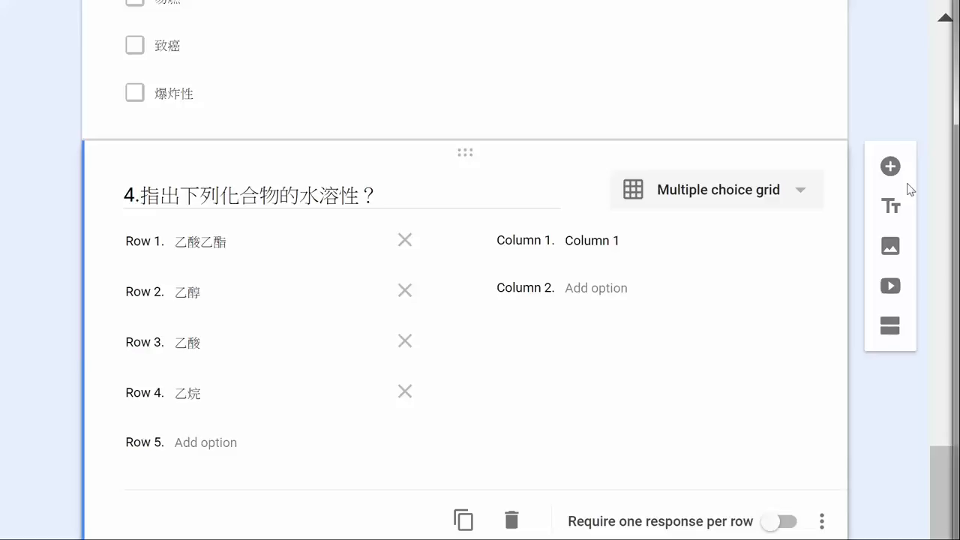
left_click(583, 240)
type("可溶 微溶 不溶")
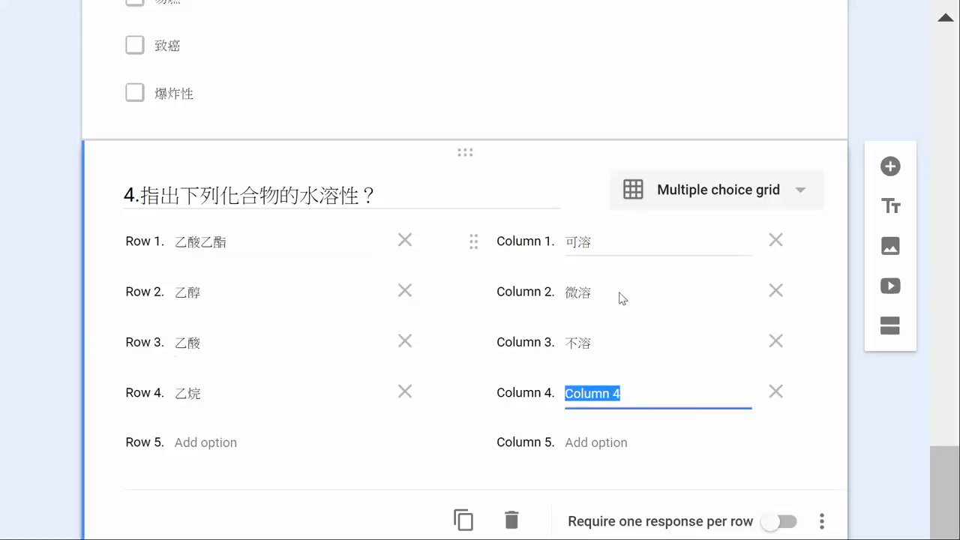
Step: Open the preview of the form
scroll(632, 365, "up", 8)
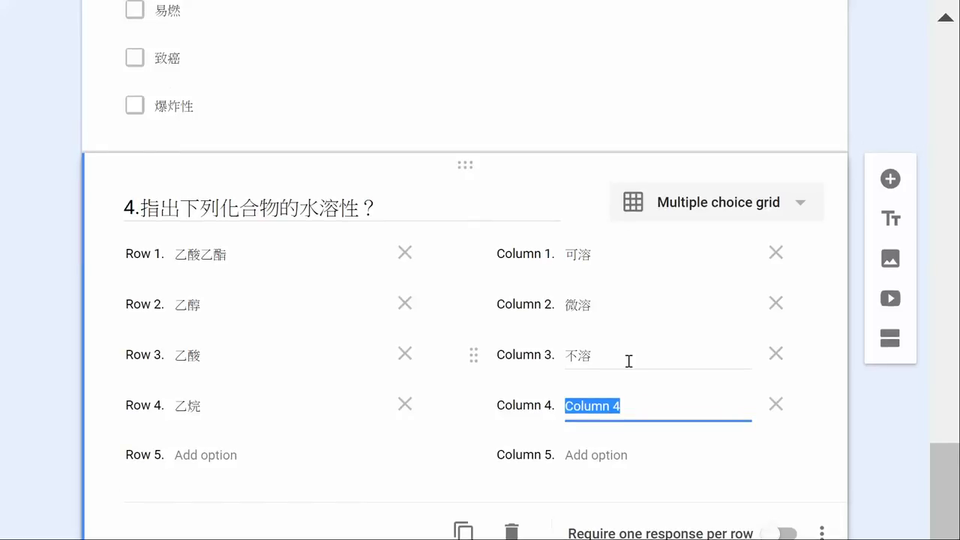
scroll(629, 361, "up", 2)
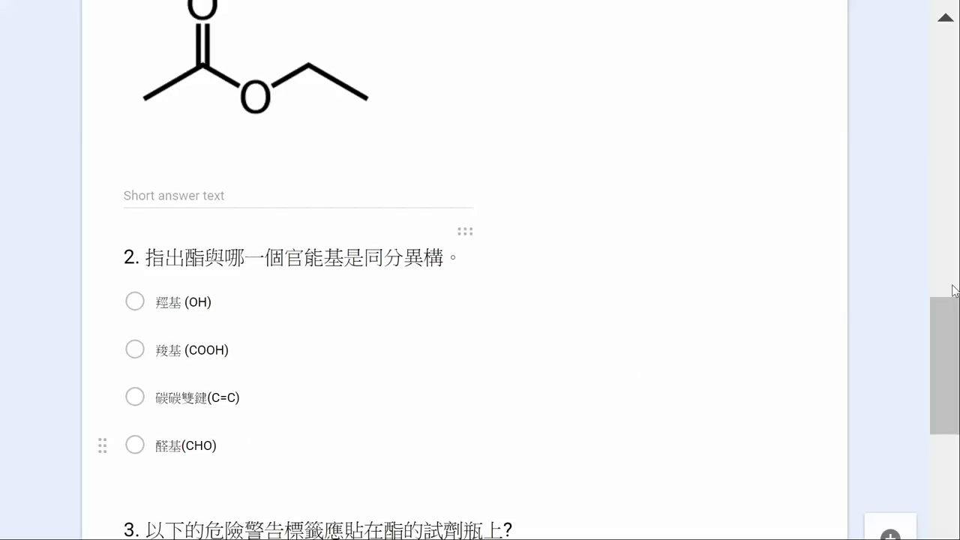
scroll(950, 97, "up", 3)
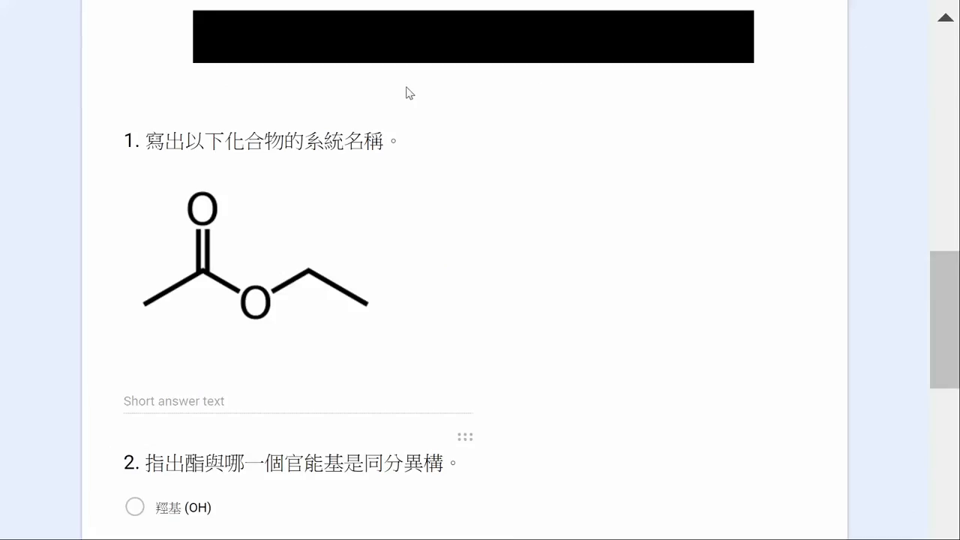
left_click(946, 17)
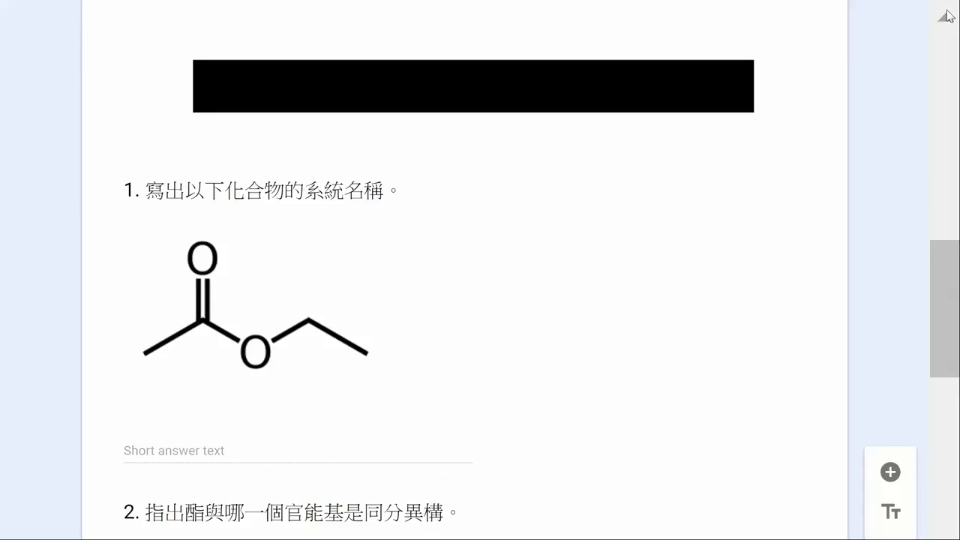
left_click(947, 17)
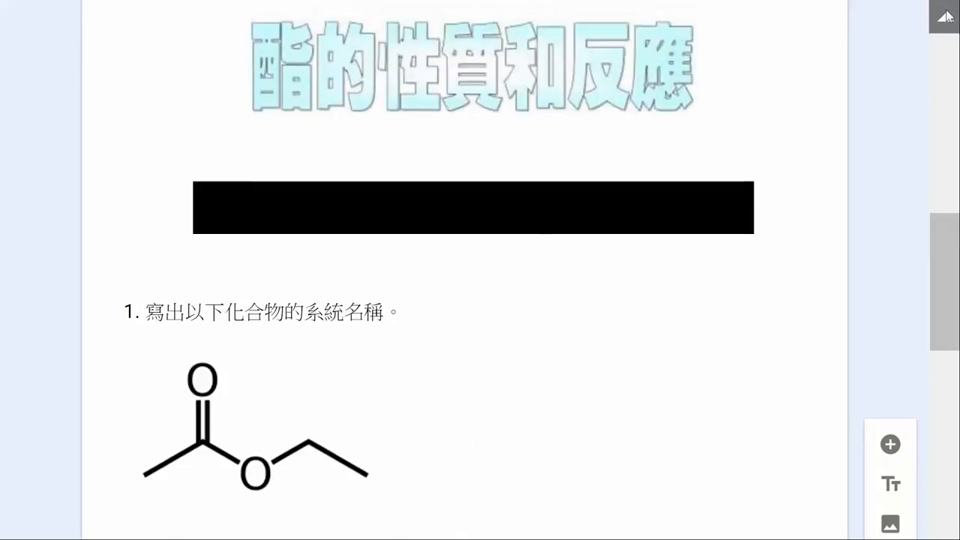
left_click(948, 17)
left_click(947, 16)
left_click(947, 16)
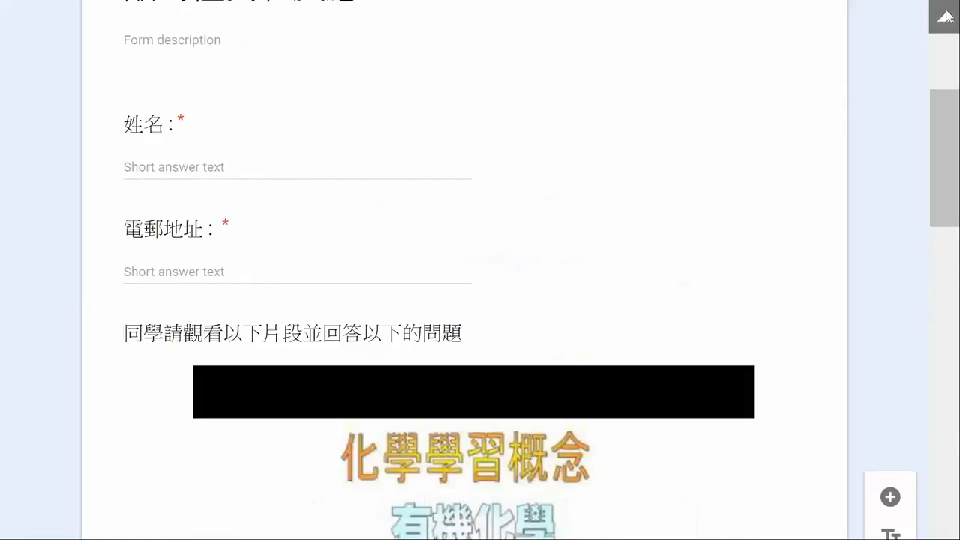
left_click(948, 16)
left_click(947, 16)
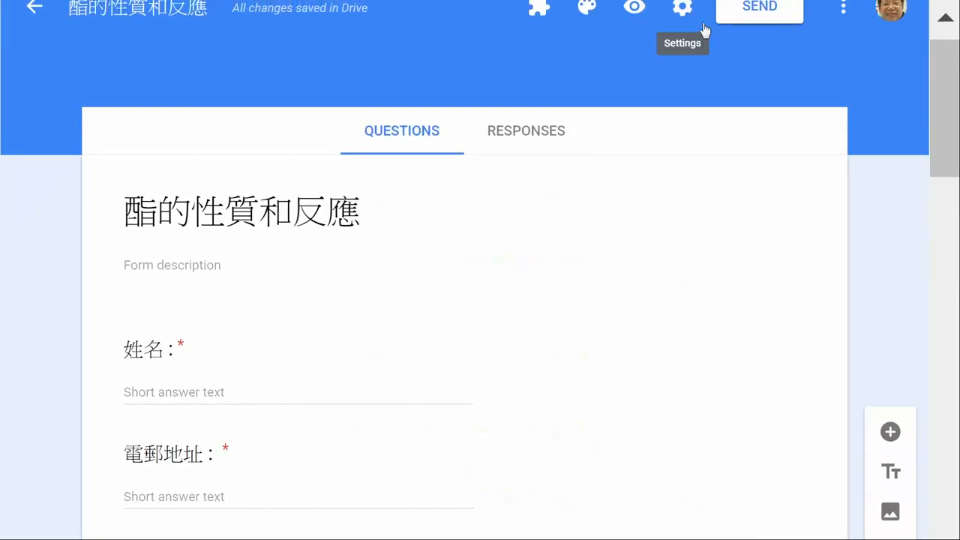
left_click(941, 19)
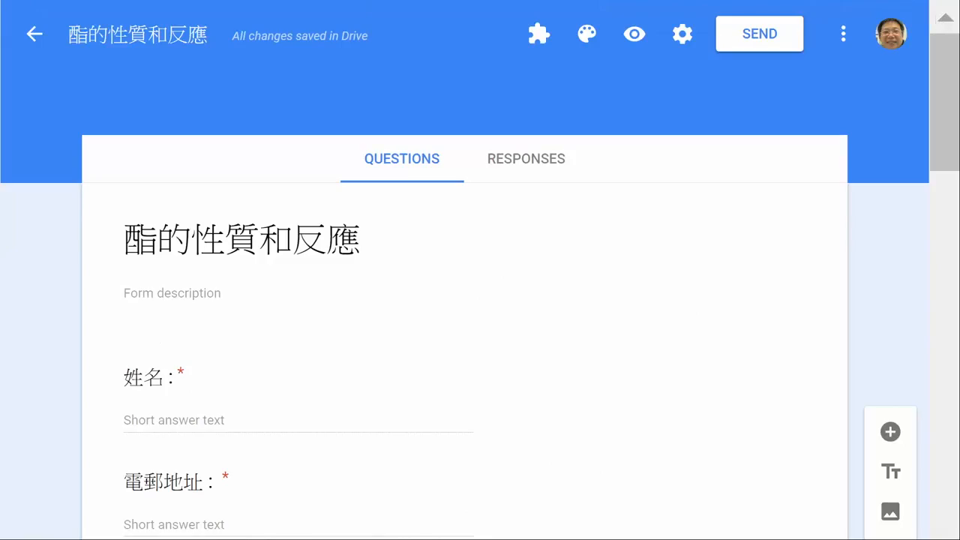
left_click(635, 35)
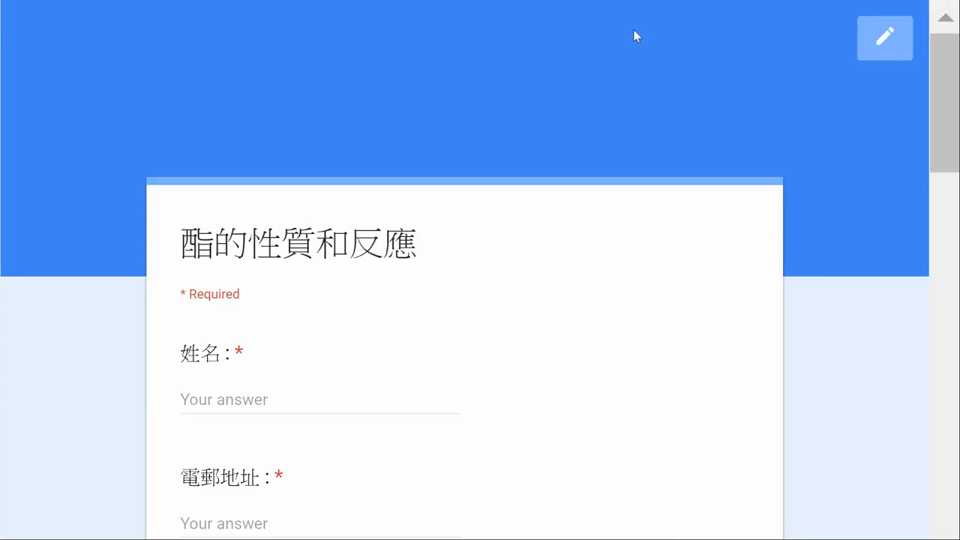
Step: Look through the previewed form from the name and e-mail fields and the video down to questions 1 to 3
scroll(454, 321, "down", 1)
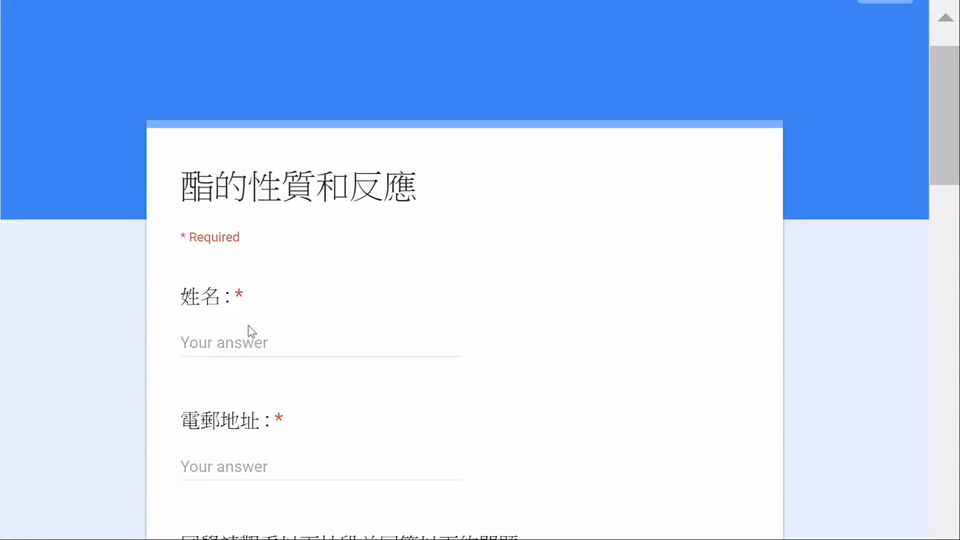
scroll(258, 533, "down", 5)
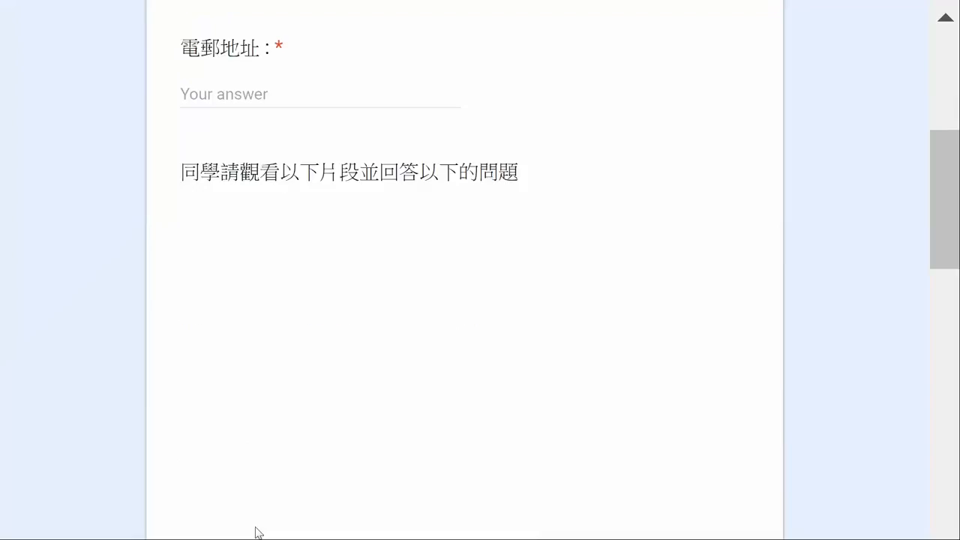
scroll(258, 532, "down", 1)
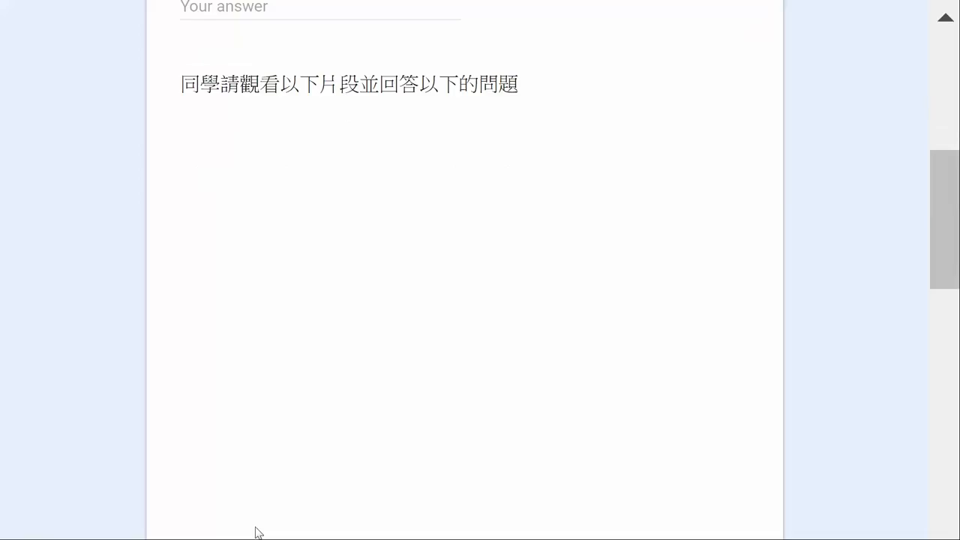
scroll(258, 533, "down", 1)
scroll(258, 533, "up", 1)
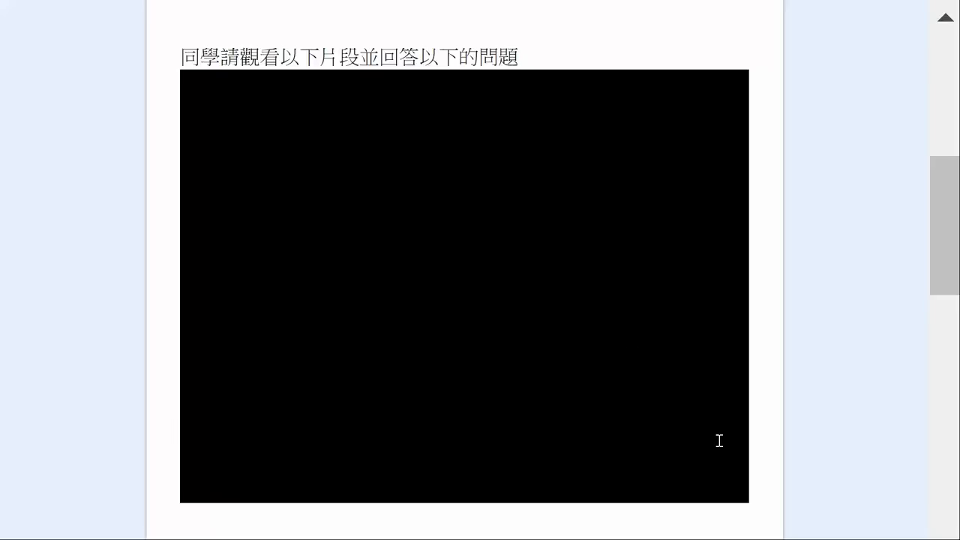
scroll(761, 439, "down", 6)
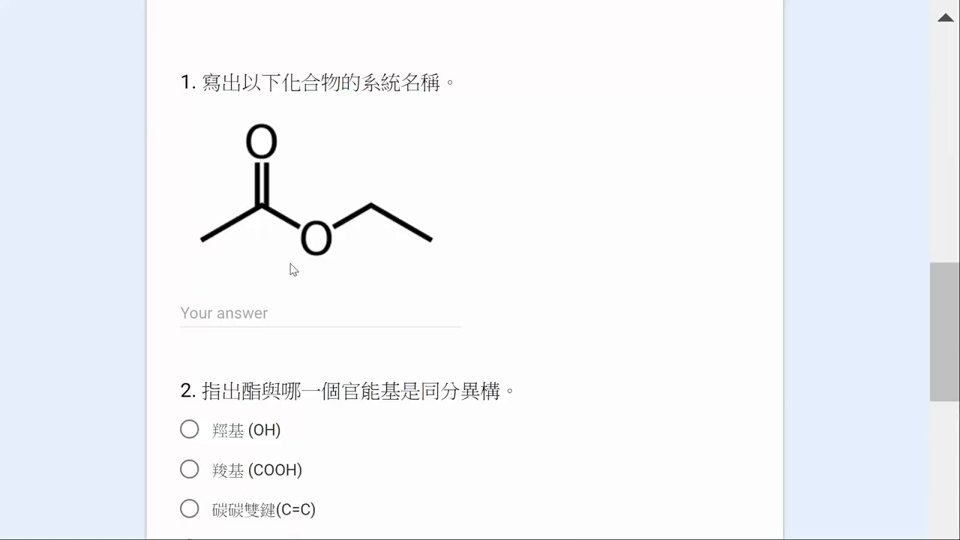
scroll(285, 371, "down", 4)
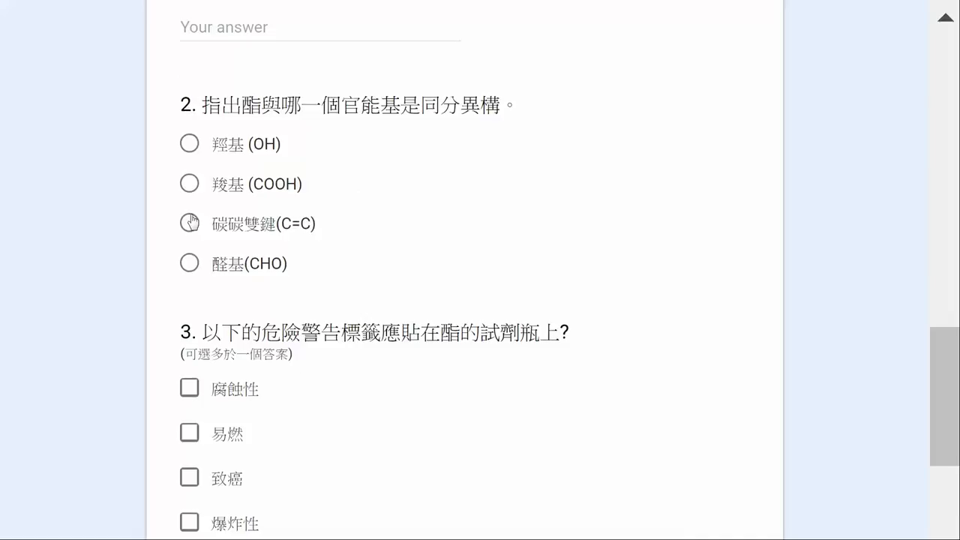
Step: Try out the preview by choosing 碳碳雙鍵(C=C) for question 2 and marking 腐蝕性 and 易燃 for question 3
left_click(189, 185)
left_click(190, 223)
left_click(189, 390)
left_click(188, 435)
scroll(253, 476, "down", 5)
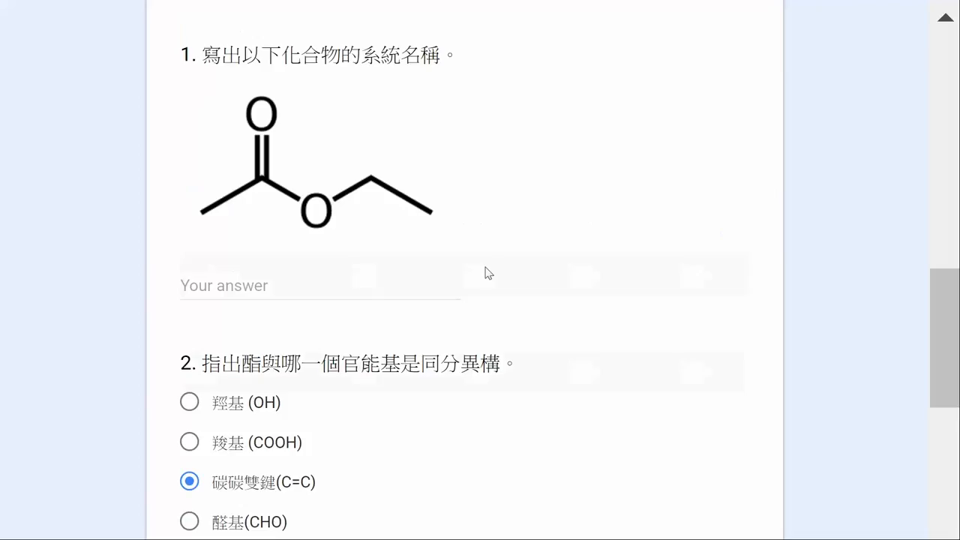
Step: Return to editing the form and delete the unused Column 4 from question 4's grid
scroll(485, 273, "up", 10)
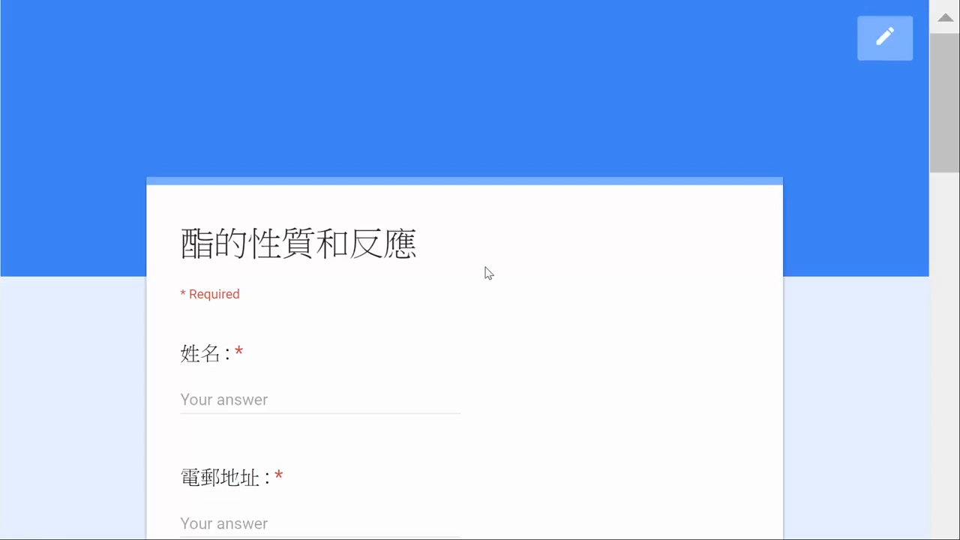
left_click(883, 43)
left_click(560, 104)
scroll(559, 106, "down", 15)
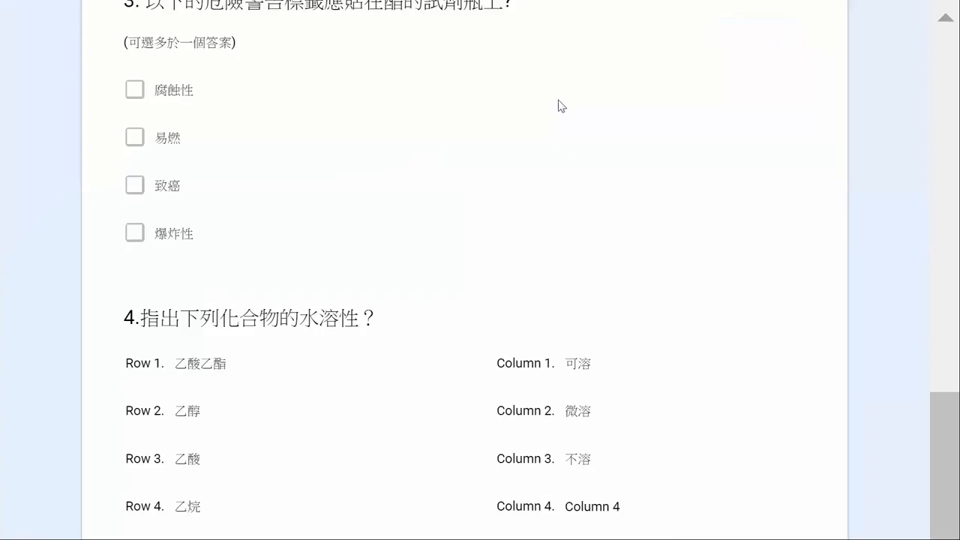
left_click(579, 506)
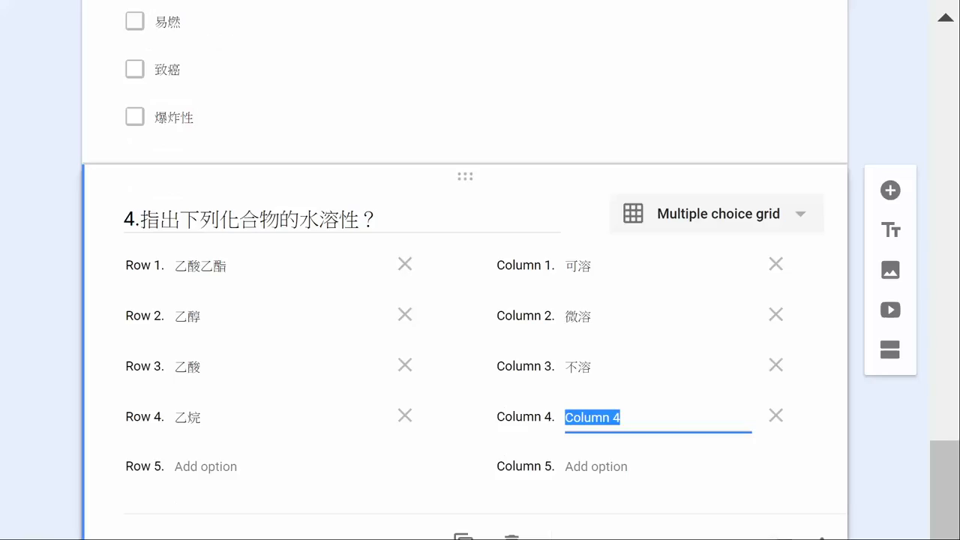
left_click(777, 420)
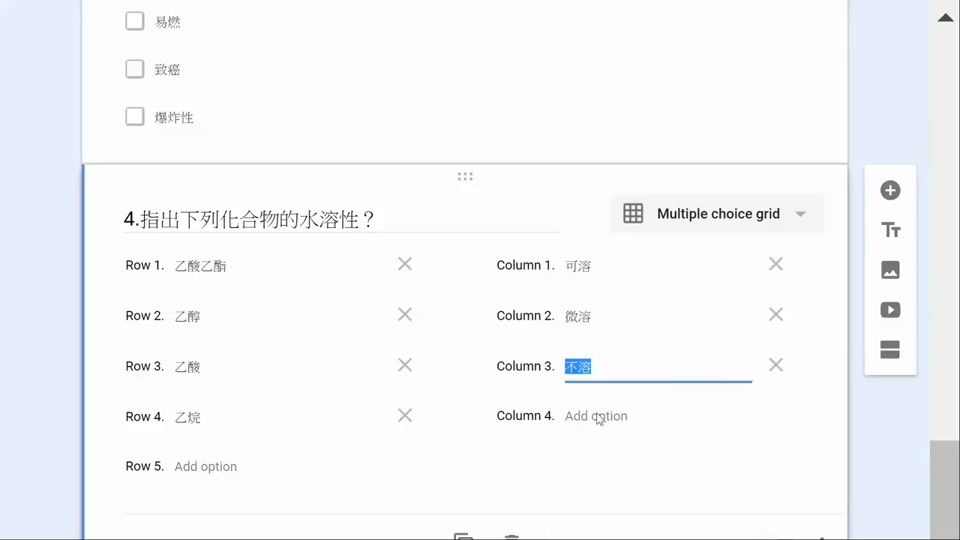
scroll(612, 467, "down", 1)
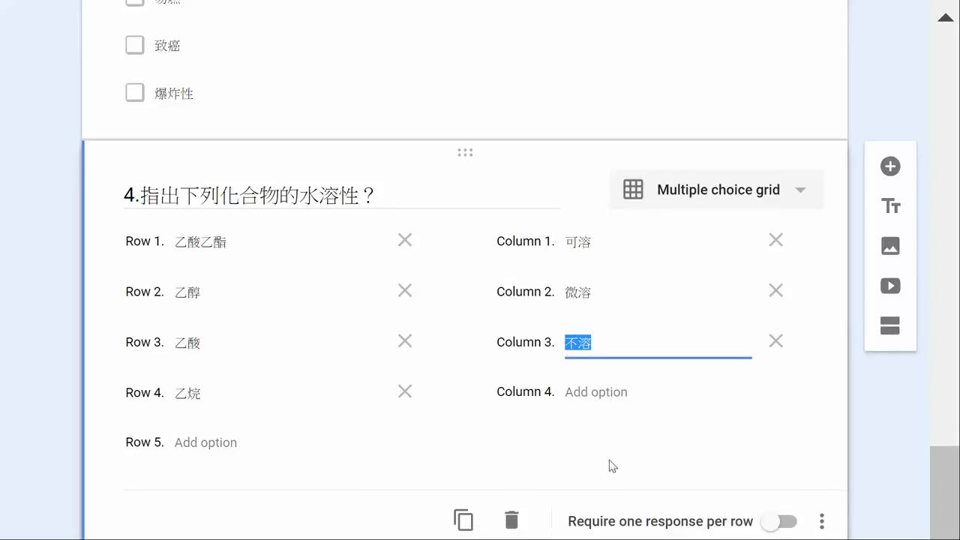